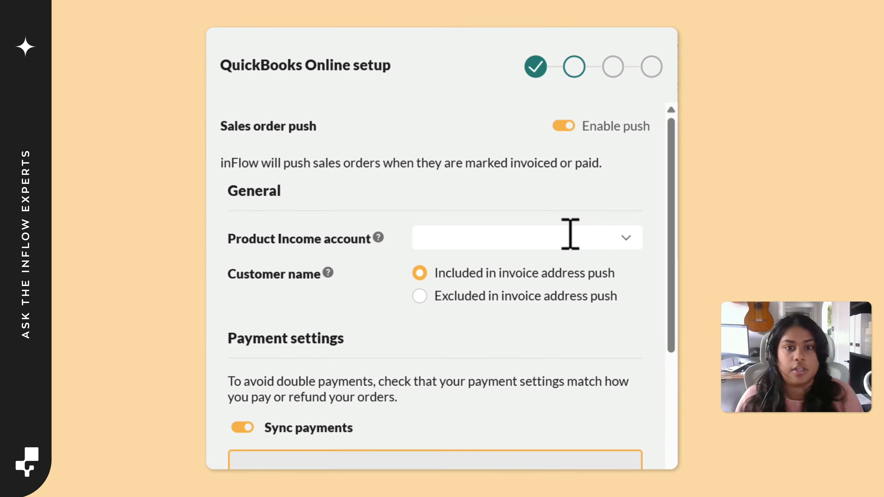
# Search the Product Income accounts for "income" and choose the Test Income (Income) account for the sales order push
pyautogui.click(580, 263)
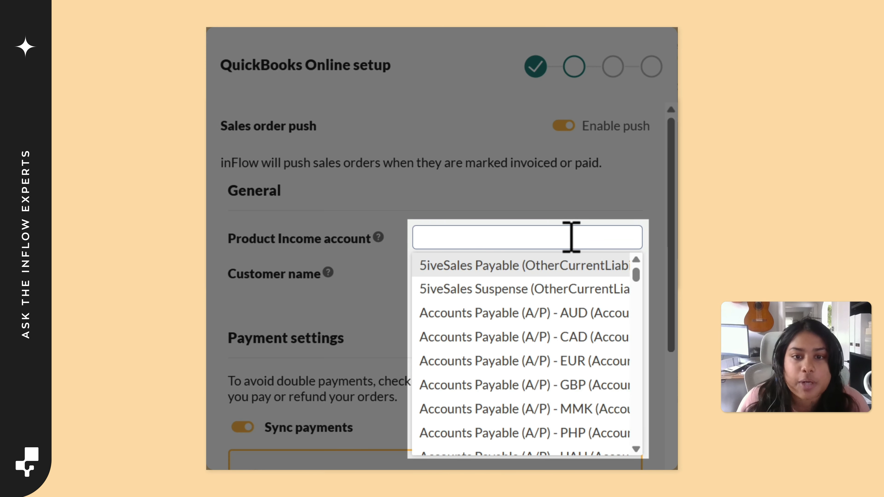
pyautogui.write('income')
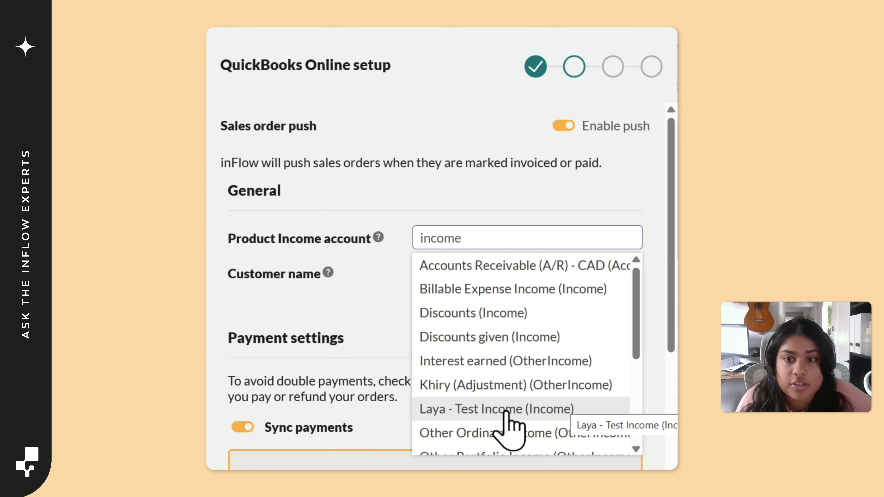
pyautogui.click(507, 411)
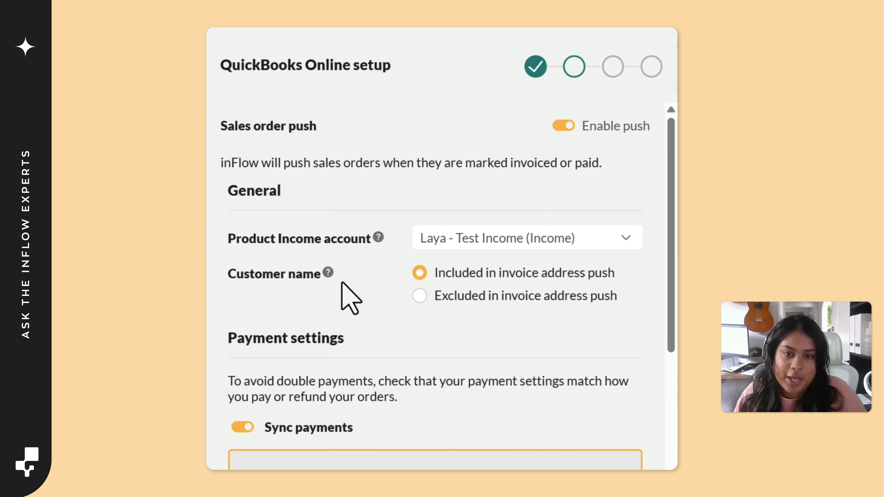
pyautogui.moveTo(329, 275)
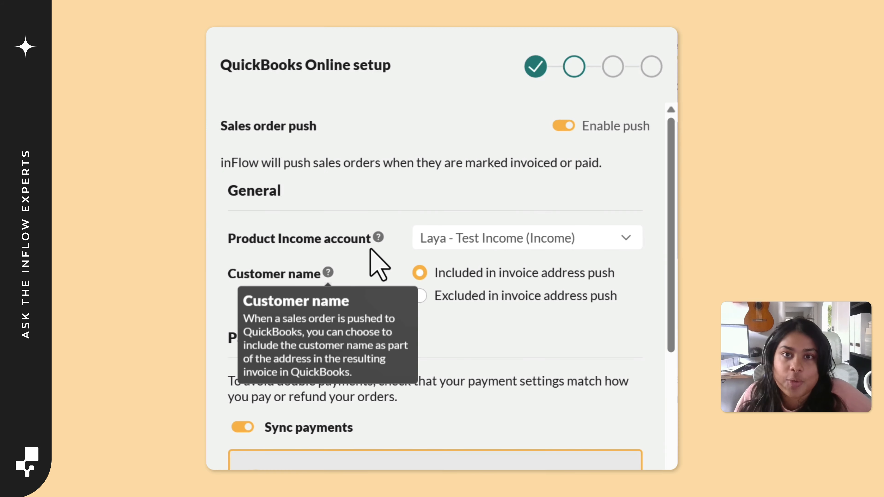
pyautogui.moveTo(380, 244)
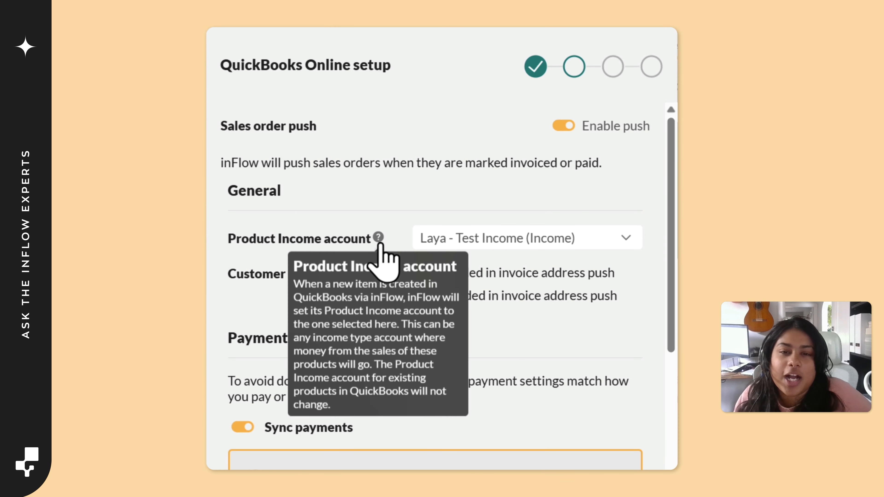
# Set the sales order Payments account to Payment Account (Bank)
pyautogui.scroll(-3, 547, 312)
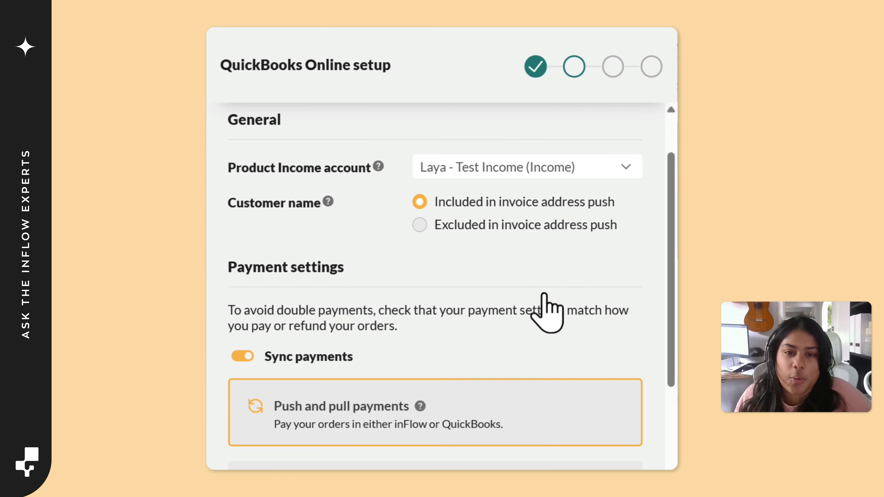
pyautogui.scroll(-3, 520, 298)
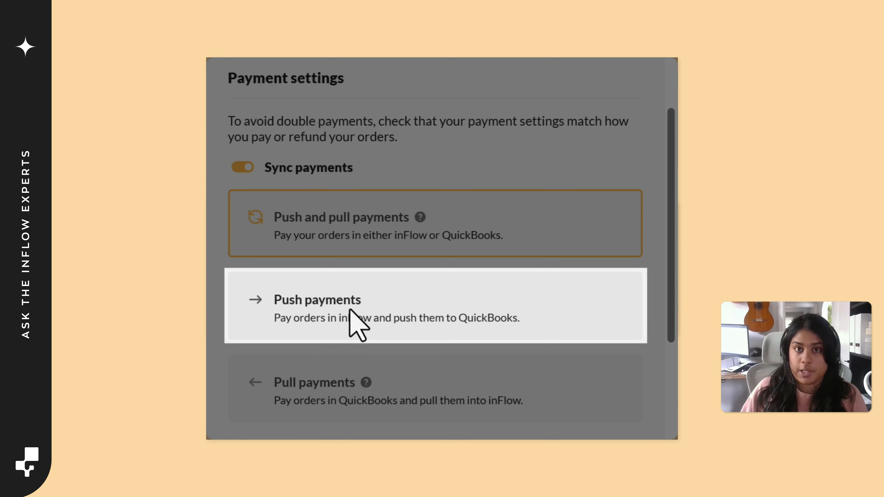
pyautogui.scroll(-5, 353, 322)
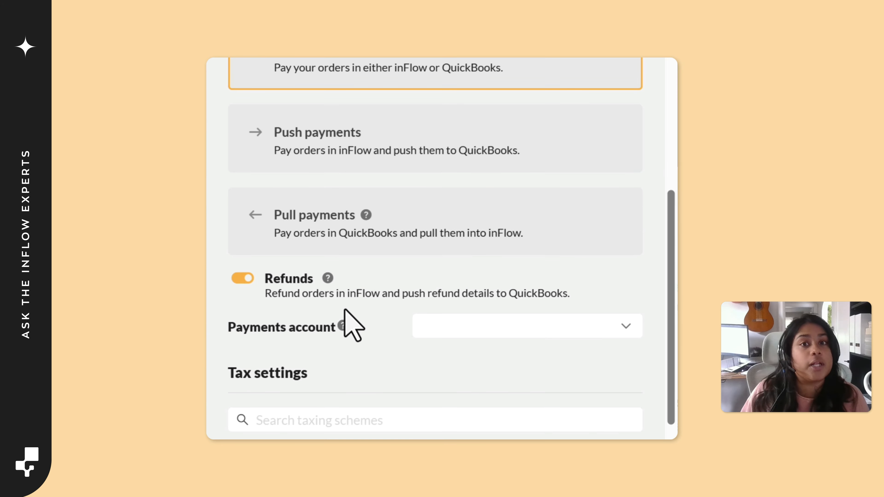
pyautogui.moveTo(343, 327)
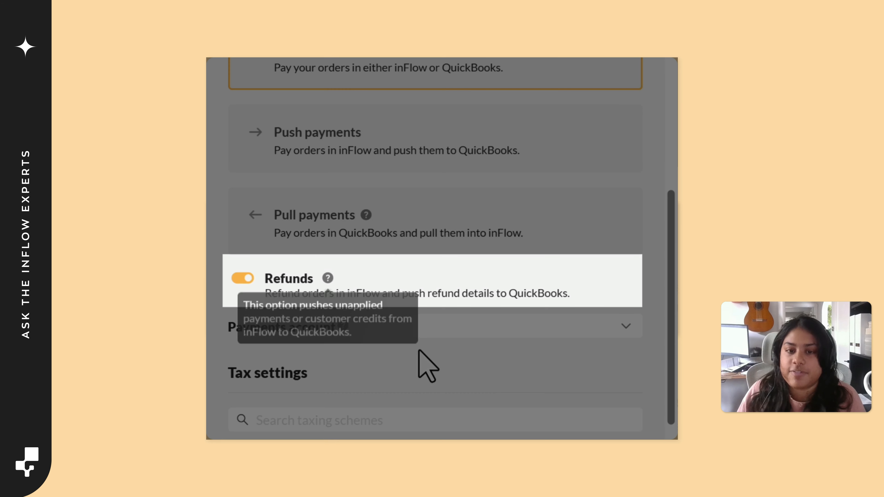
pyautogui.click(581, 322)
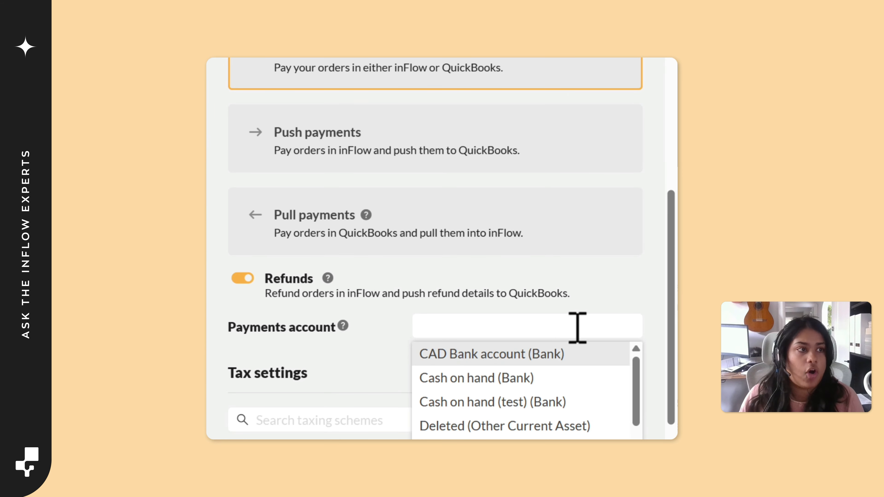
pyautogui.scroll(-2, 581, 416)
pyautogui.scroll(-3, 579, 419)
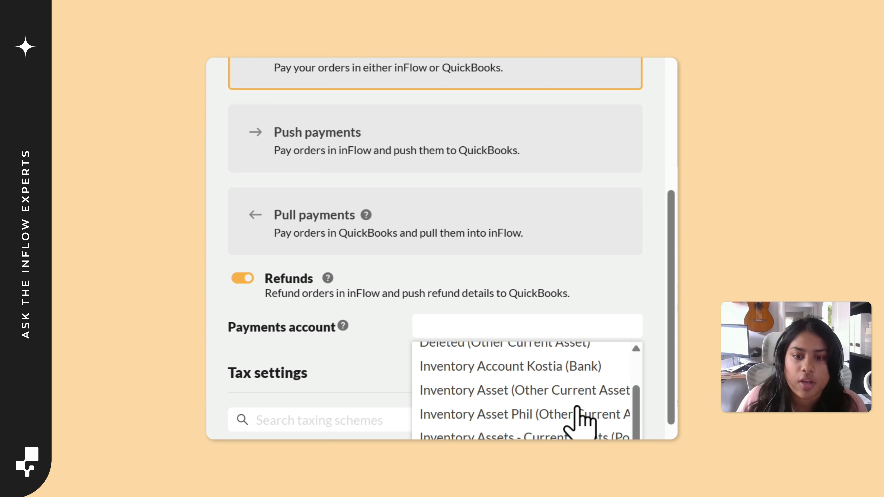
pyautogui.click(571, 450)
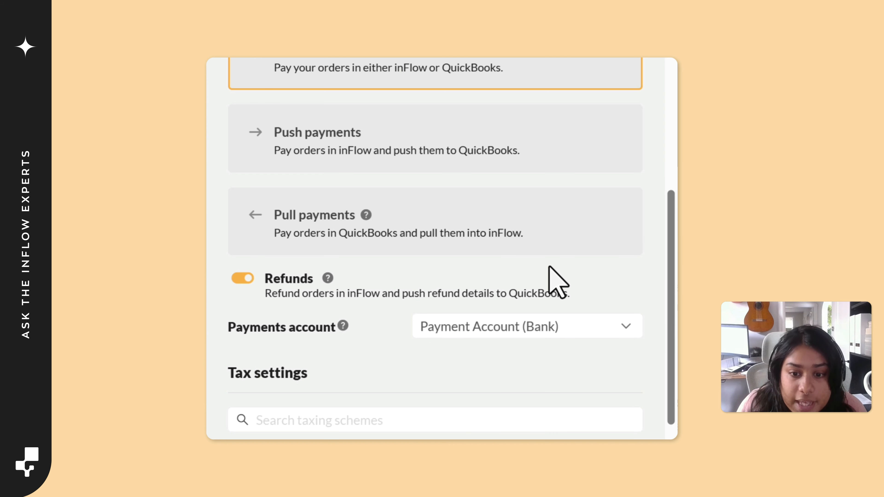
# Map both the Taxable and Non-Taxable rates of the No Tax scheme to Zero (0%)
pyautogui.scroll(-3, 549, 267)
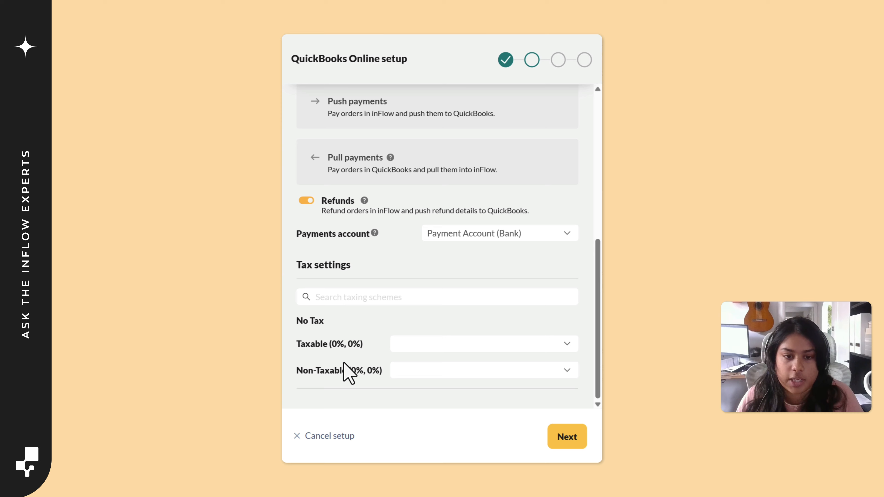
pyautogui.click(566, 345)
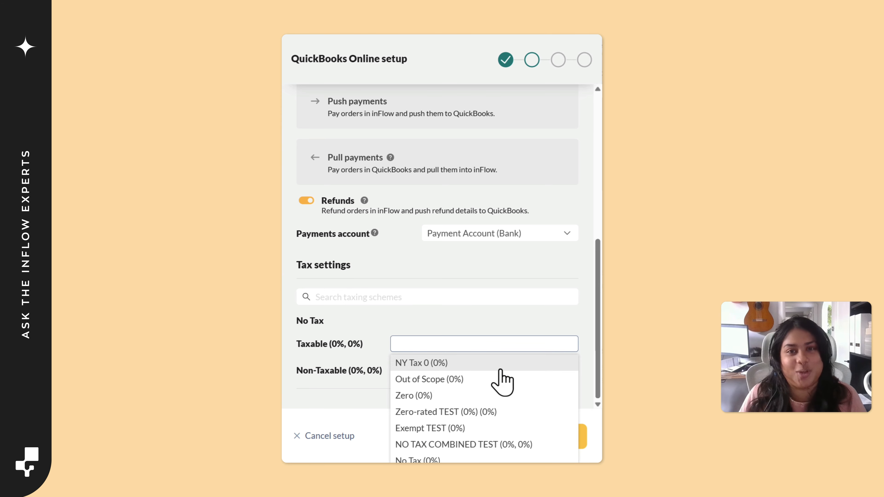
pyautogui.click(459, 396)
pyautogui.click(501, 372)
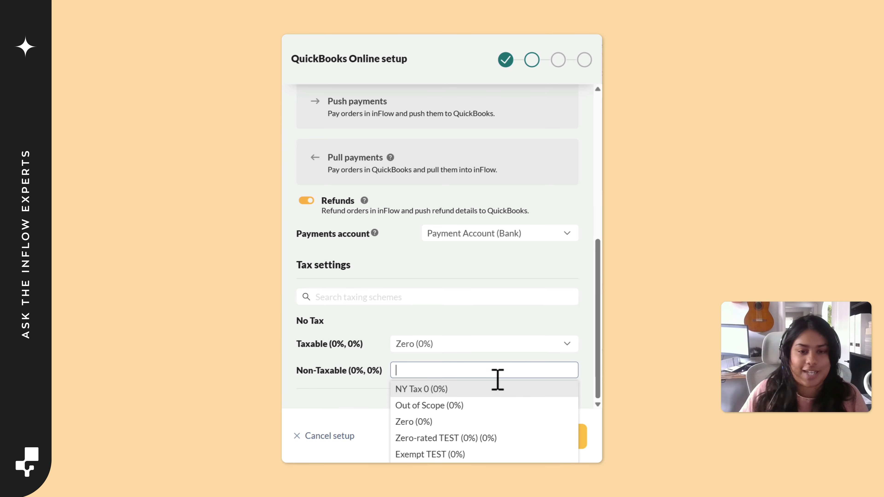
pyautogui.click(458, 422)
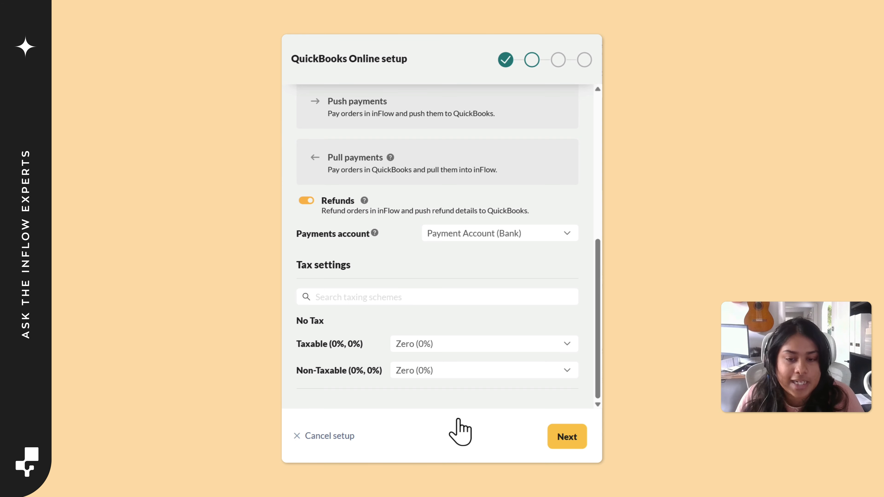
# Review the sales order push settings and proceed to the purchase order and inventory value push settings
pyautogui.scroll(6, 487, 227)
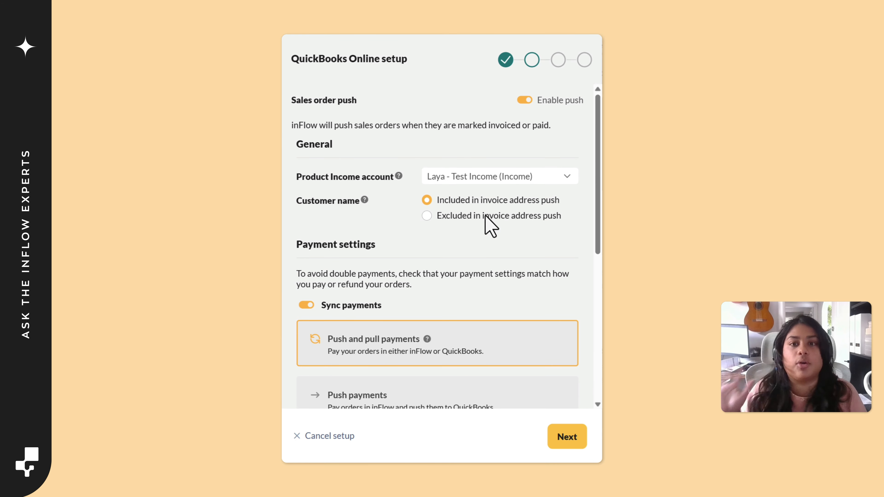
pyautogui.scroll(-5, 414, 236)
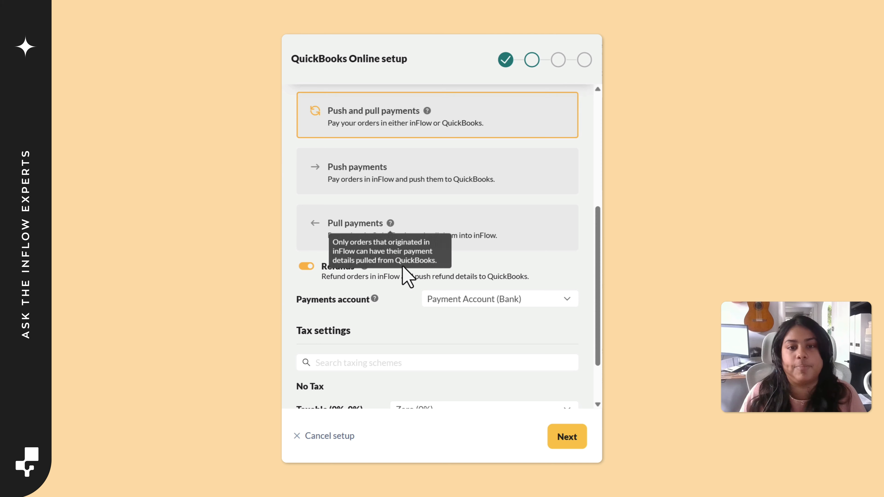
pyautogui.scroll(-2, 450, 335)
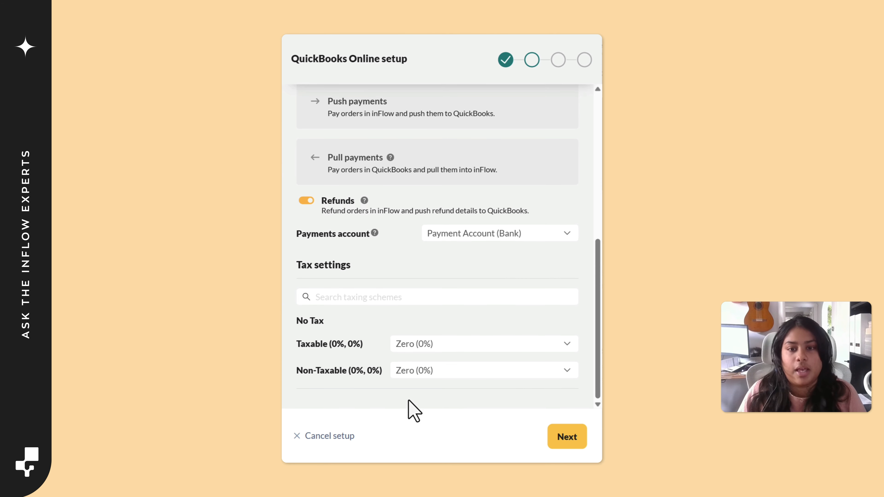
pyautogui.click(572, 439)
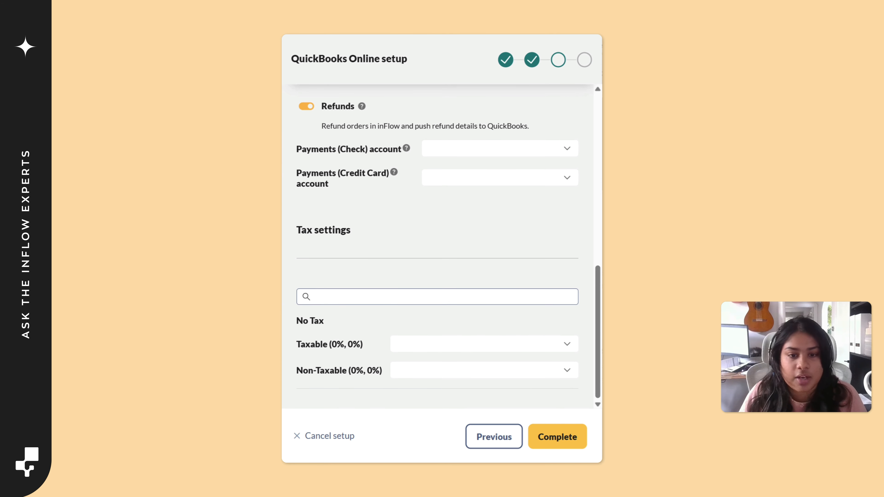
# Set the Cost of Goods Sold account for the purchase order push to Cost of Goods Sold
pyautogui.scroll(10, 498, 229)
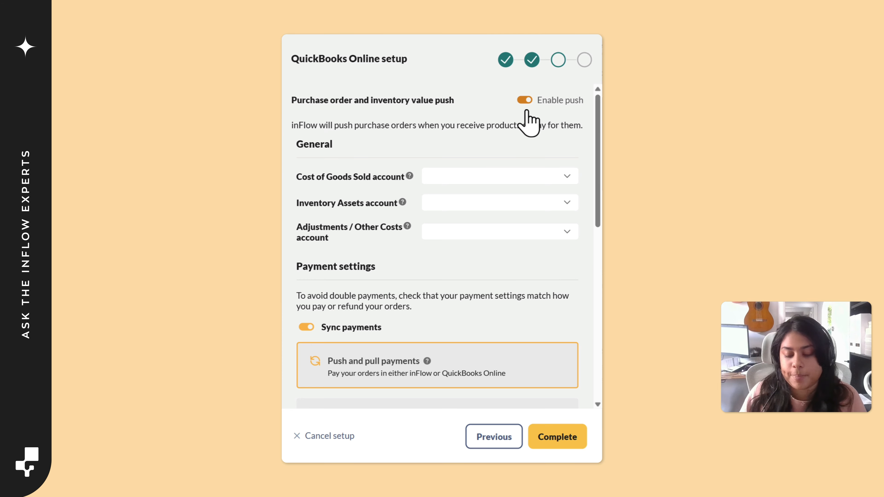
pyautogui.click(524, 100)
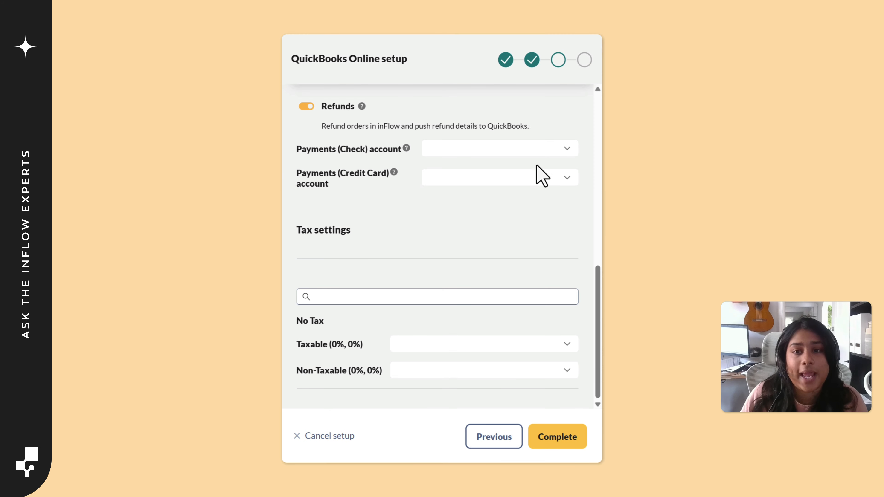
pyautogui.scroll(10, 538, 153)
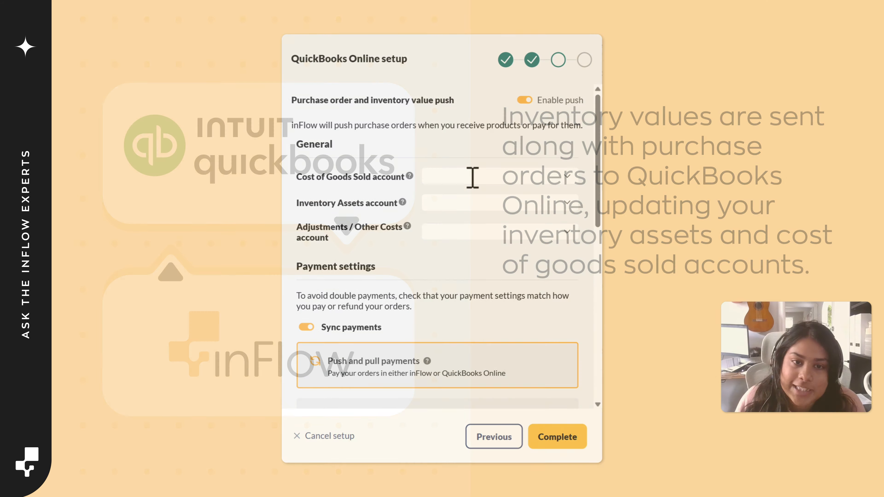
pyautogui.click(473, 177)
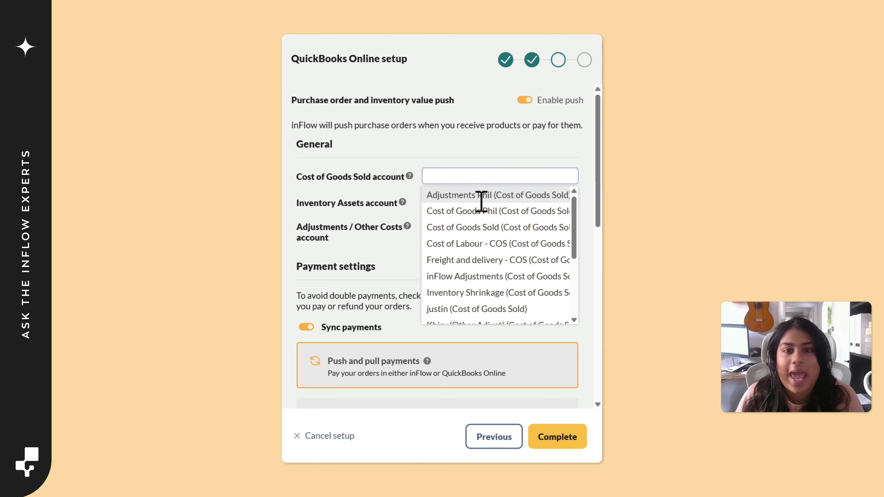
pyautogui.click(479, 228)
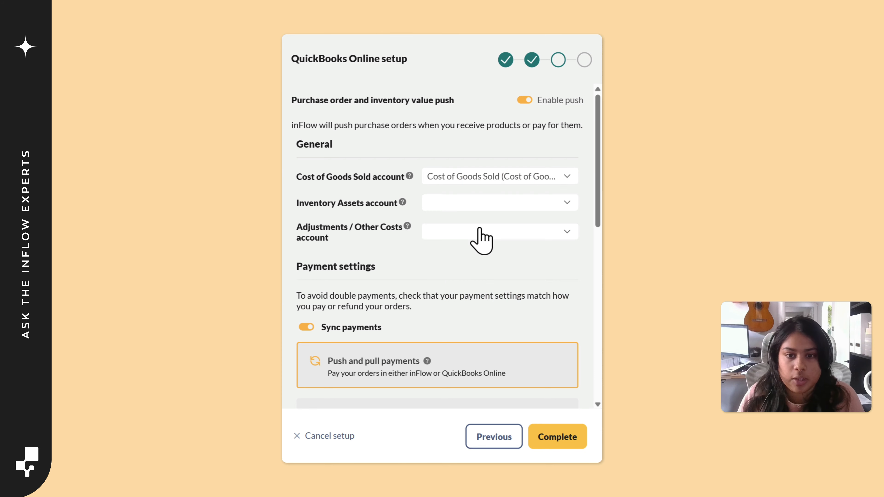
# Set the Inventory Assets account to the Inventory Assets - Current Assets account
pyautogui.click(482, 202)
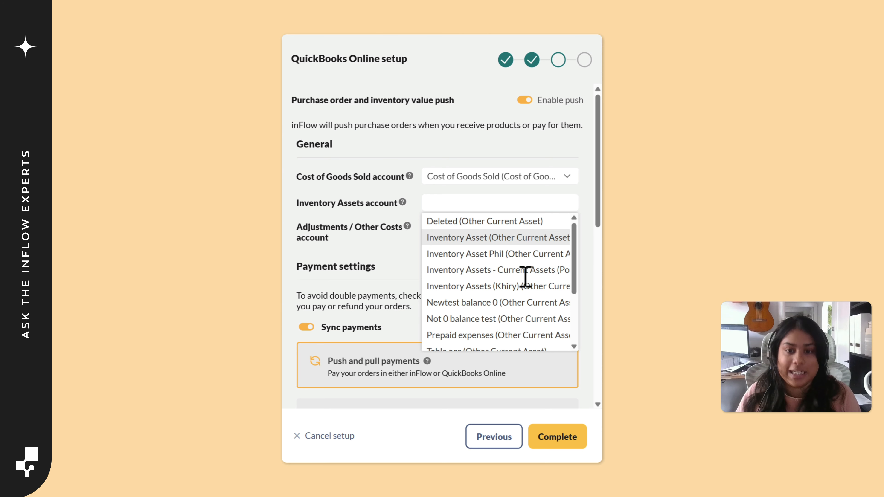
pyautogui.scroll(-2, 525, 296)
pyautogui.scroll(-2, 526, 299)
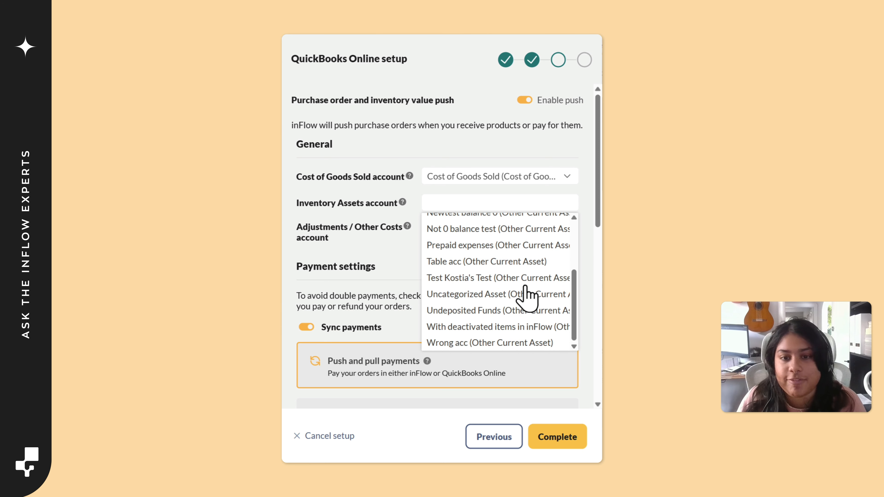
pyautogui.scroll(5, 526, 299)
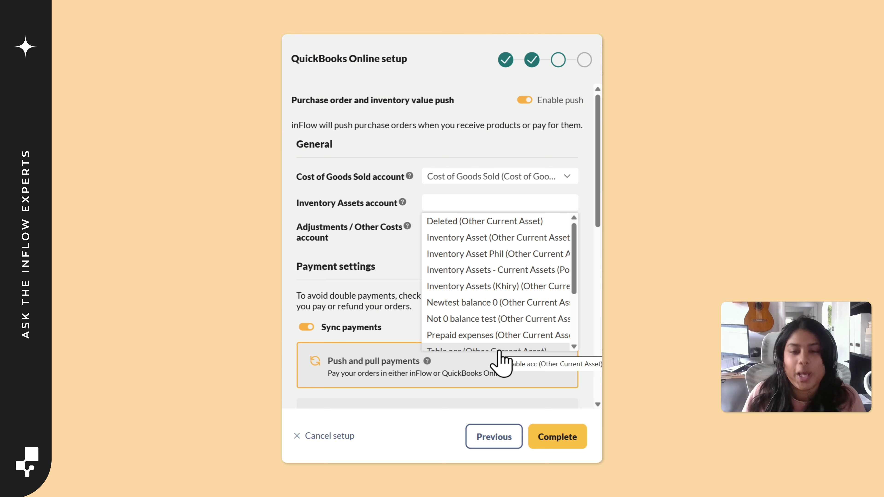
pyautogui.click(500, 274)
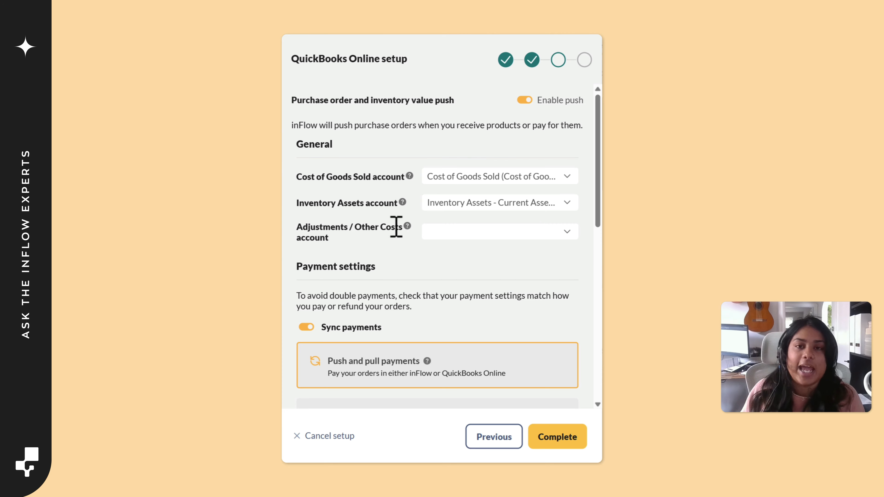
# Set the Adjustments / Other Costs account to the Other Adjust cost of goods sold account
pyautogui.click(516, 231)
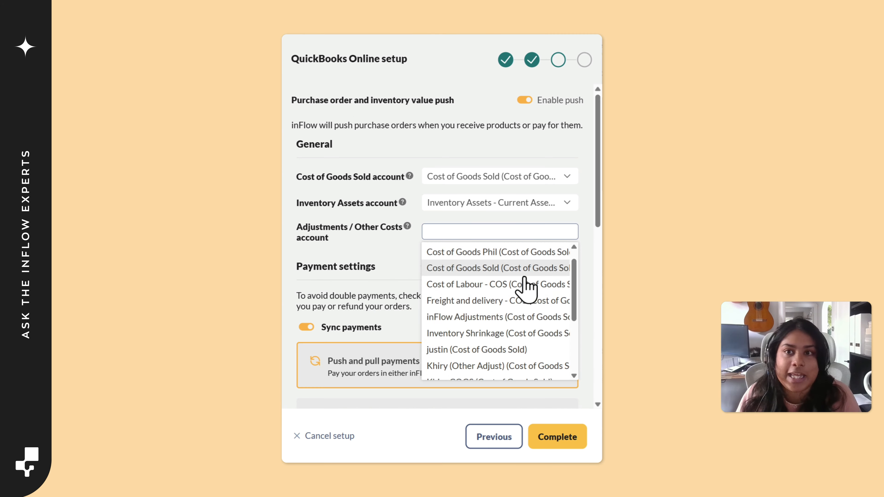
pyautogui.scroll(-3, 524, 278)
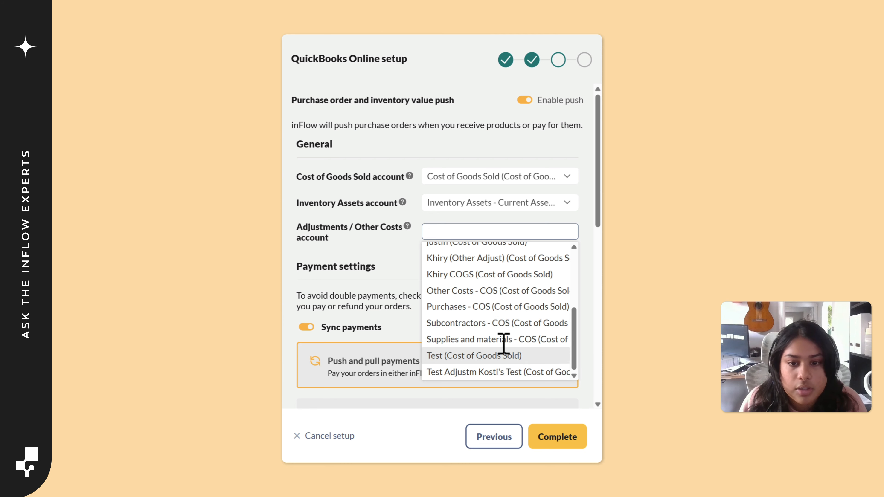
pyautogui.scroll(3, 504, 344)
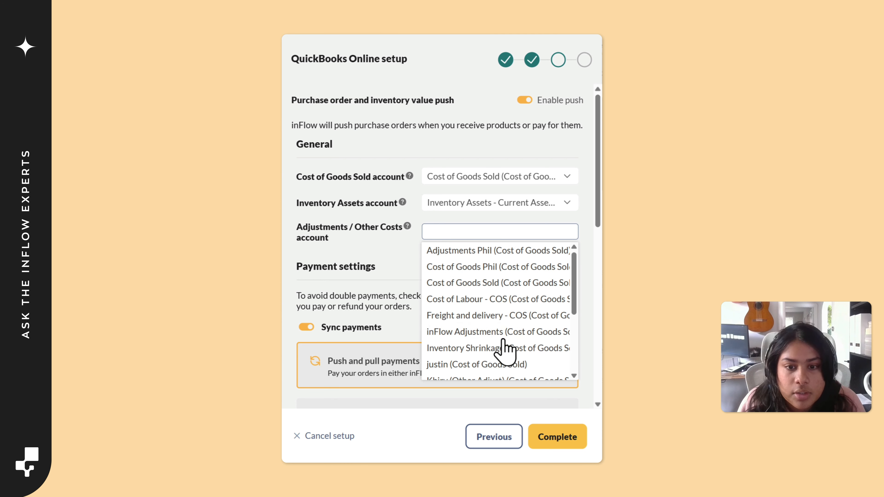
pyautogui.scroll(-1, 527, 343)
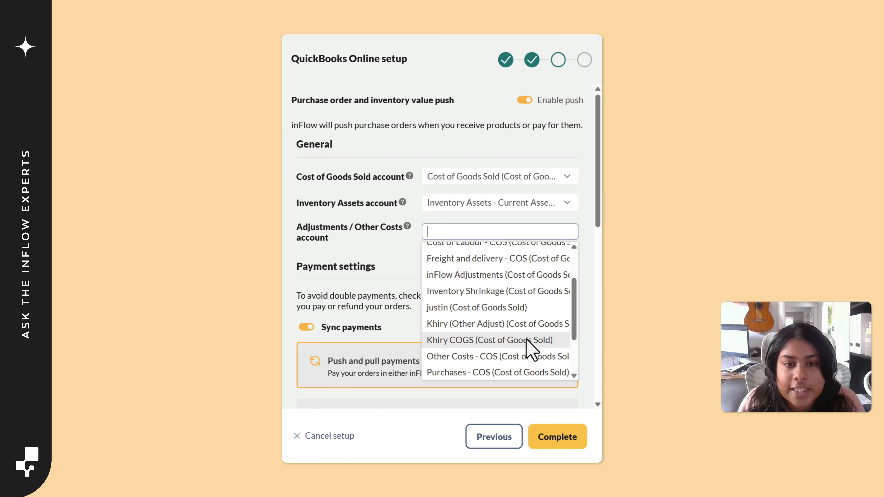
pyautogui.click(523, 324)
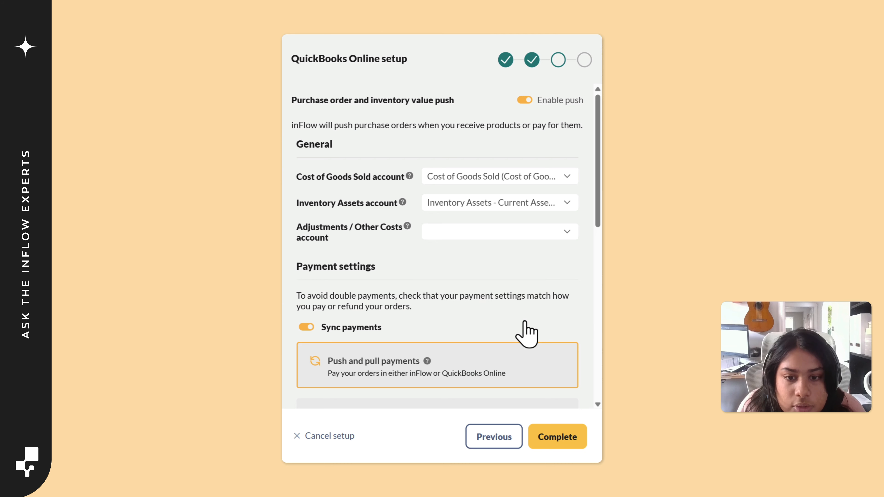
# Set the Adjustments / Other Costs account to the inFlow Adjustments cost of goods sold account
pyautogui.click(531, 232)
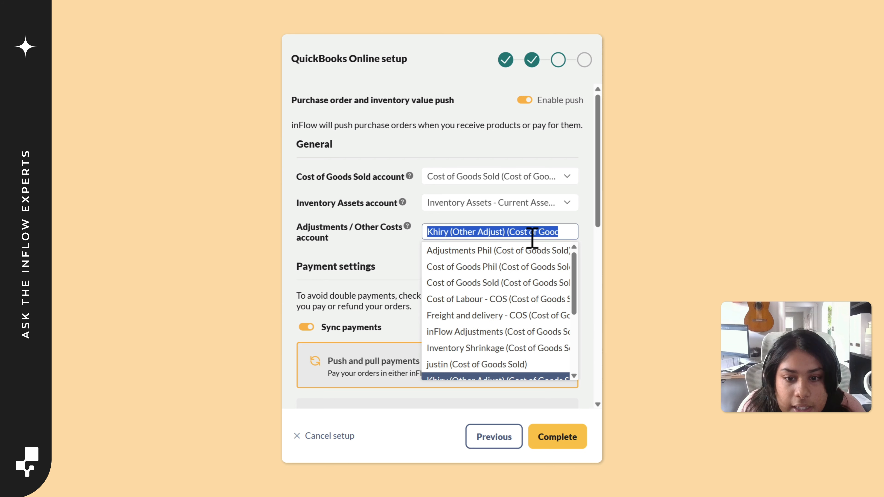
pyautogui.click(477, 331)
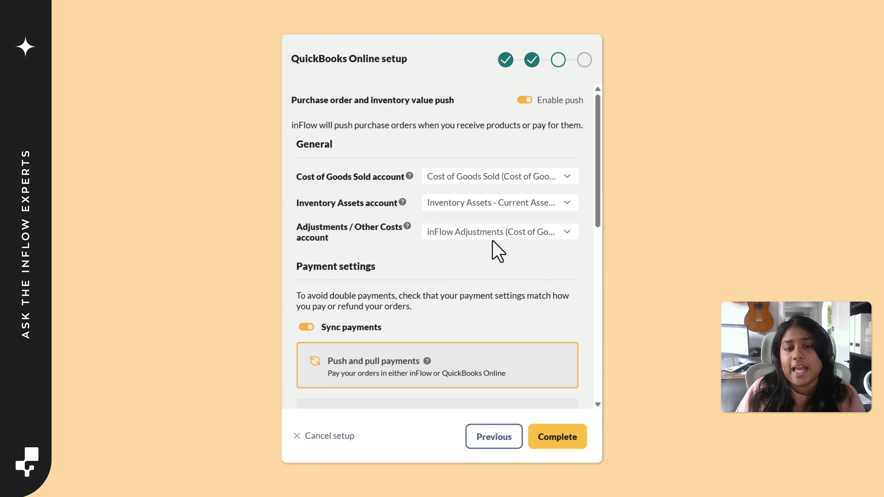
pyautogui.scroll(-1, 482, 251)
pyautogui.scroll(-3, 486, 261)
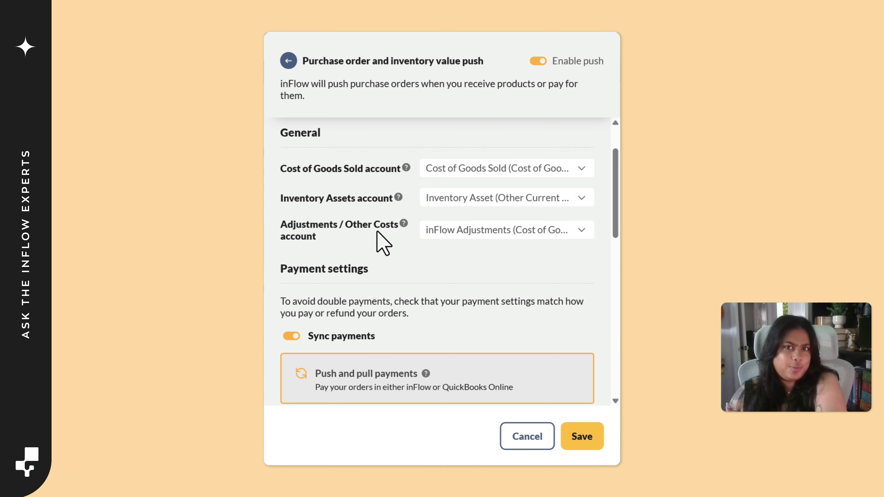
pyautogui.scroll(2, 381, 242)
pyautogui.scroll(-2, 381, 242)
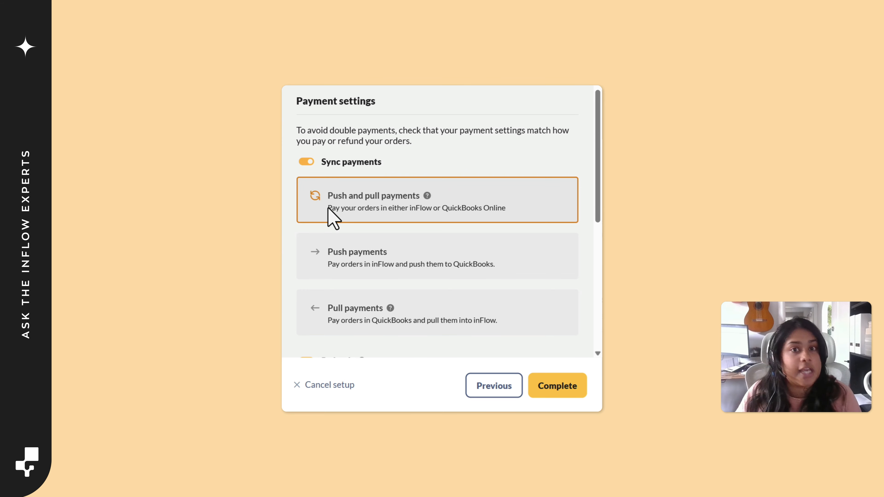
# Turn the Refunds option in the purchase order payment settings off and back on
pyautogui.scroll(-5, 329, 216)
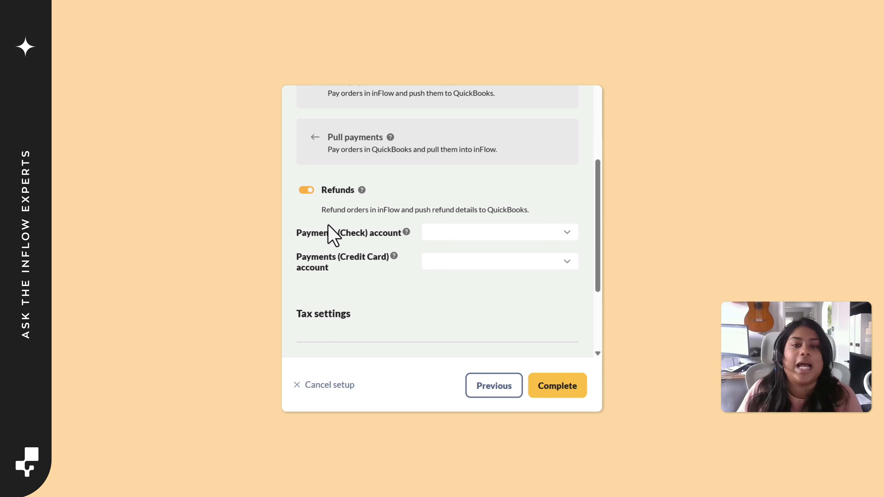
pyautogui.click(305, 190)
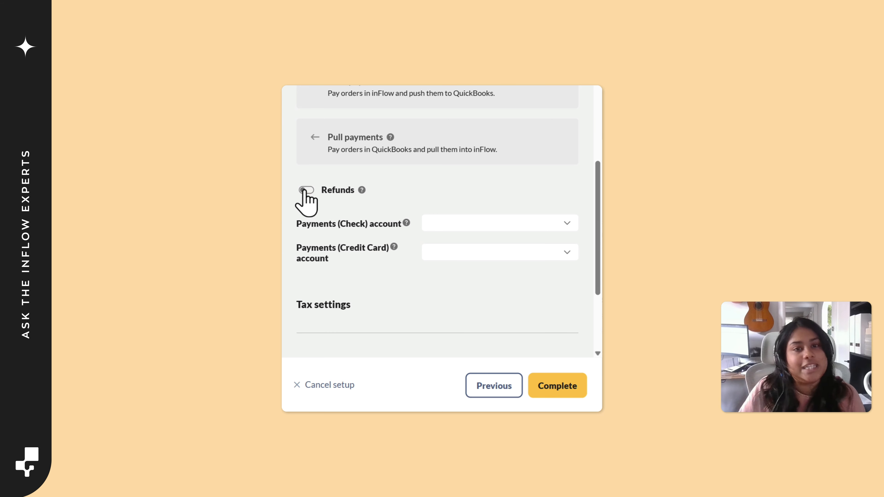
pyautogui.click(305, 190)
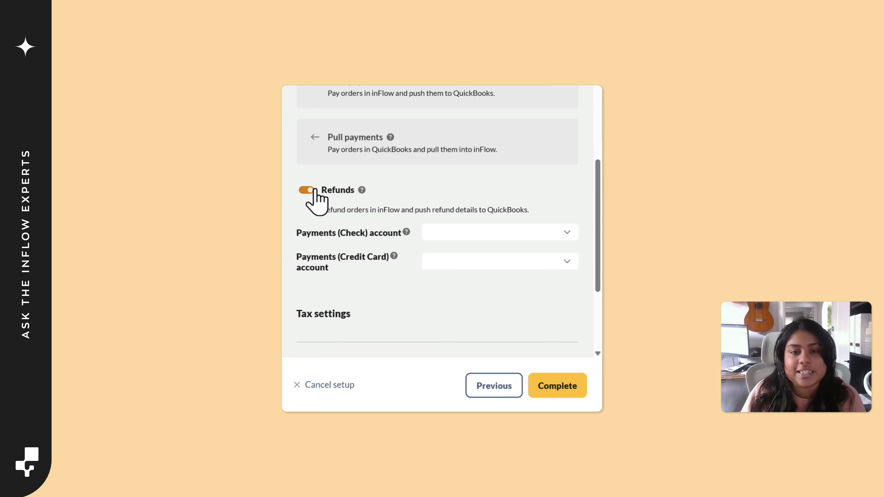
# Set the Payments (Check) account to Payment Account (Bank) and the Payments (Credit Card) account to Credit Card Test
pyautogui.click(506, 232)
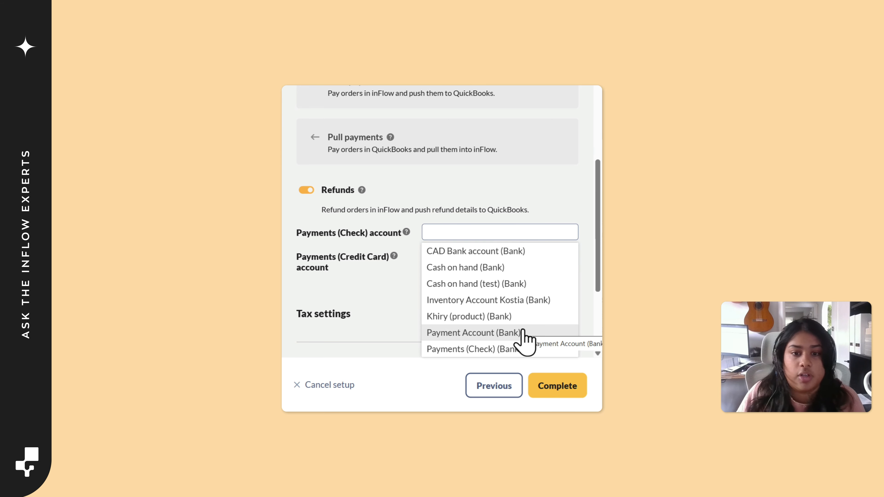
pyautogui.click(508, 333)
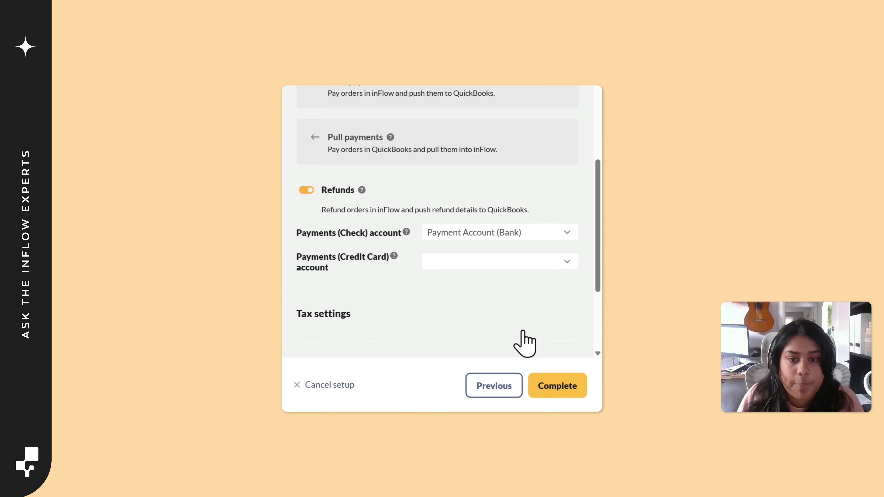
pyautogui.click(451, 261)
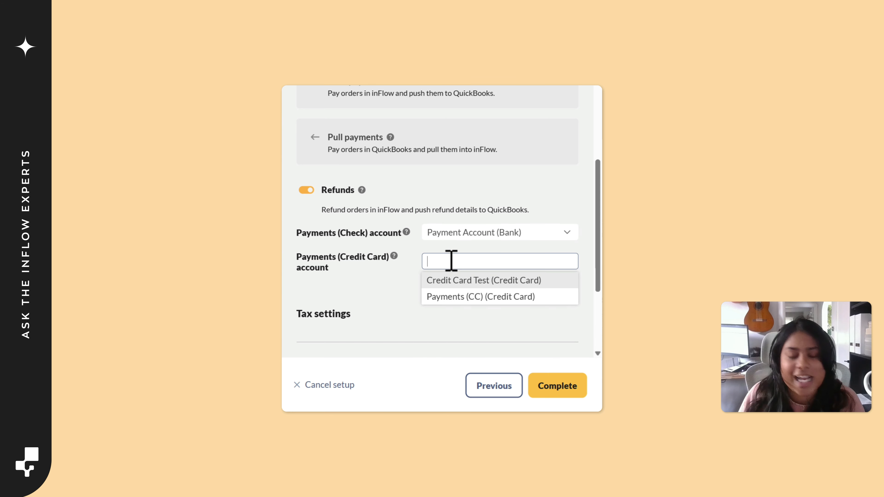
pyautogui.click(463, 280)
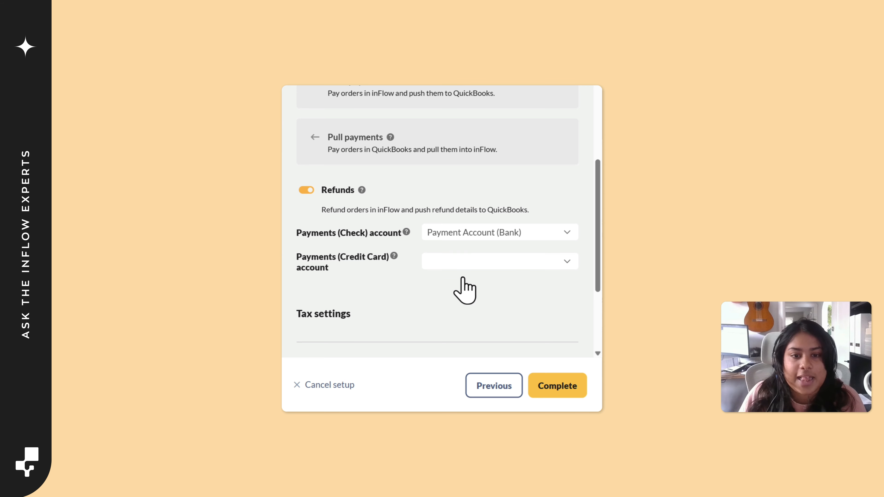
# Map the No Tax scheme's Taxable code to No Tax (0%) and its Non-Taxable code to Zero-rated TEST (0%)
pyautogui.scroll(-4, 469, 286)
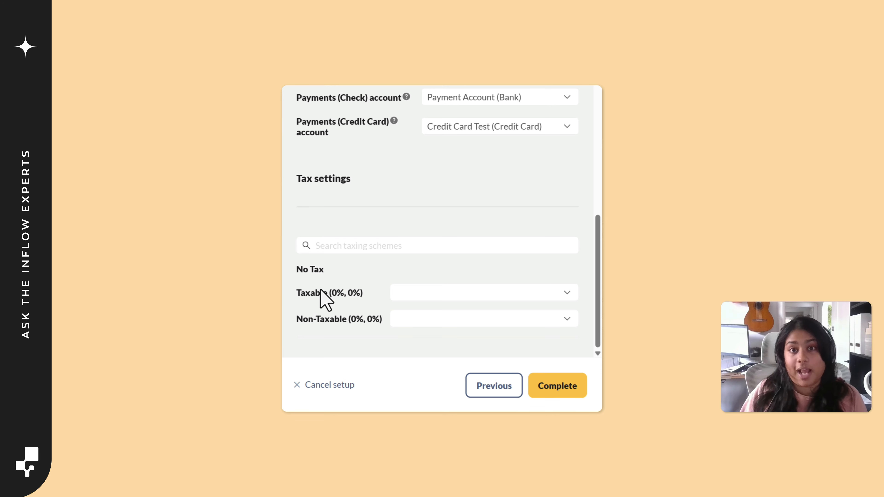
pyautogui.click(457, 293)
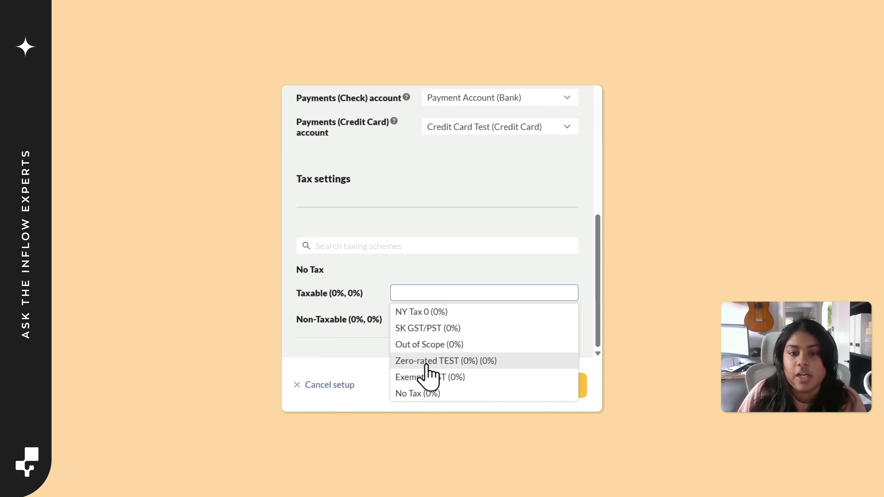
pyautogui.click(431, 394)
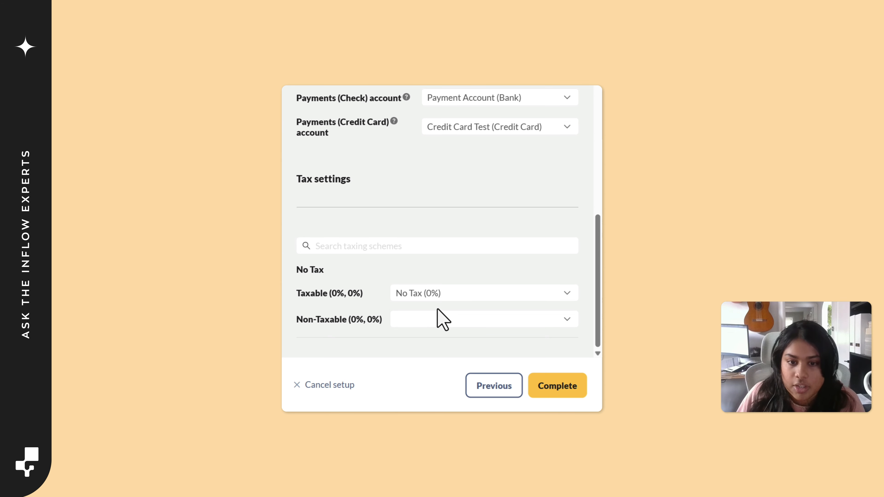
pyautogui.click(421, 320)
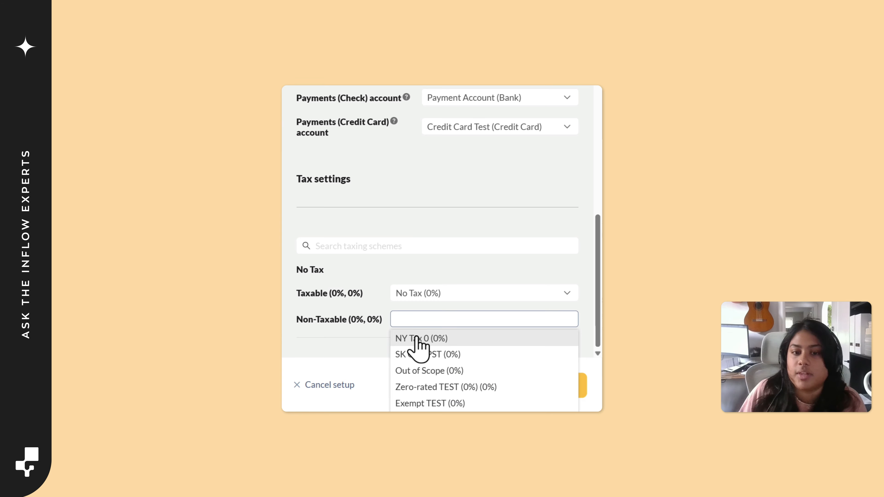
pyautogui.click(435, 388)
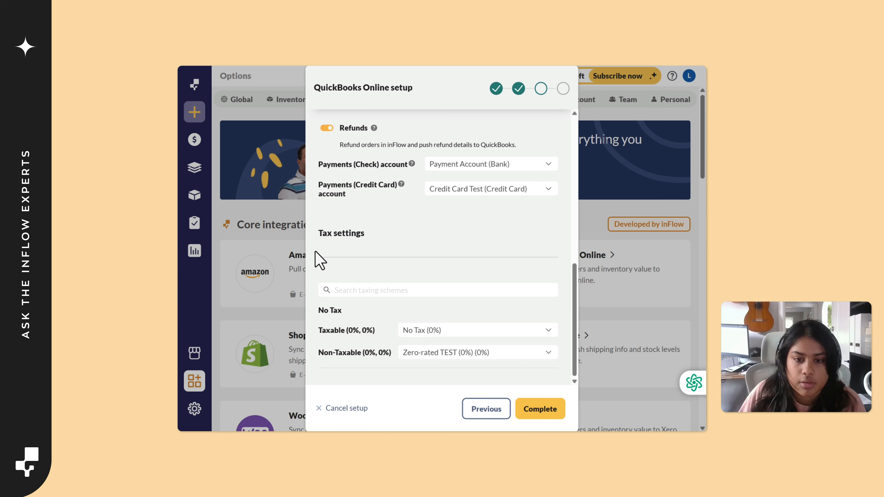
# Review the purchase order push settings, then complete and close the QuickBooks Online setup
pyautogui.scroll(10, 384, 251)
pyautogui.scroll(-10, 402, 206)
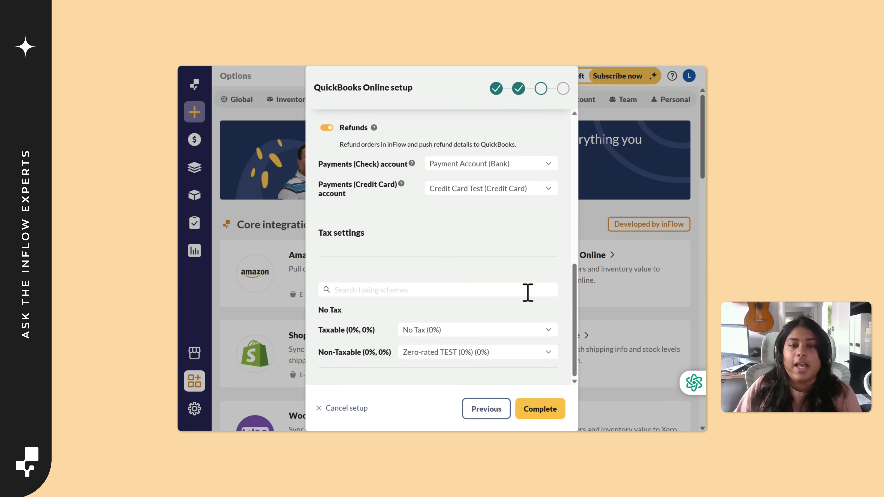
pyautogui.scroll(10, 452, 249)
pyautogui.scroll(-2, 487, 287)
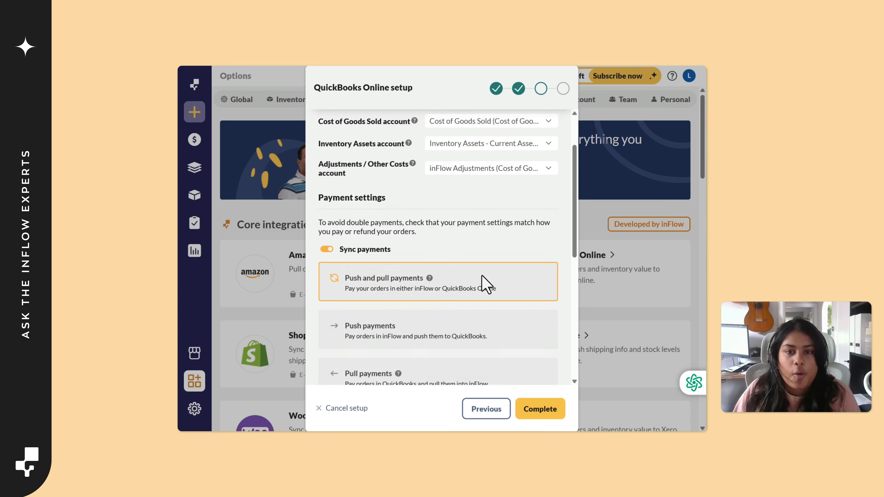
pyautogui.scroll(-8, 487, 288)
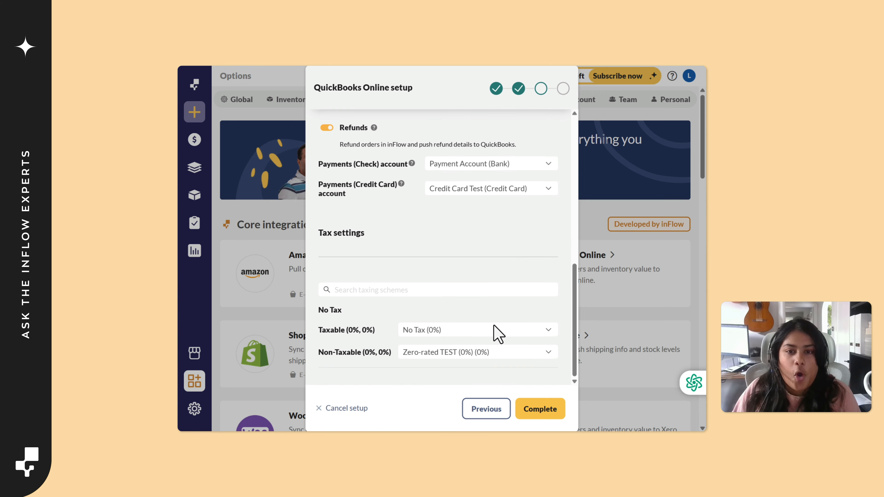
pyautogui.click(543, 410)
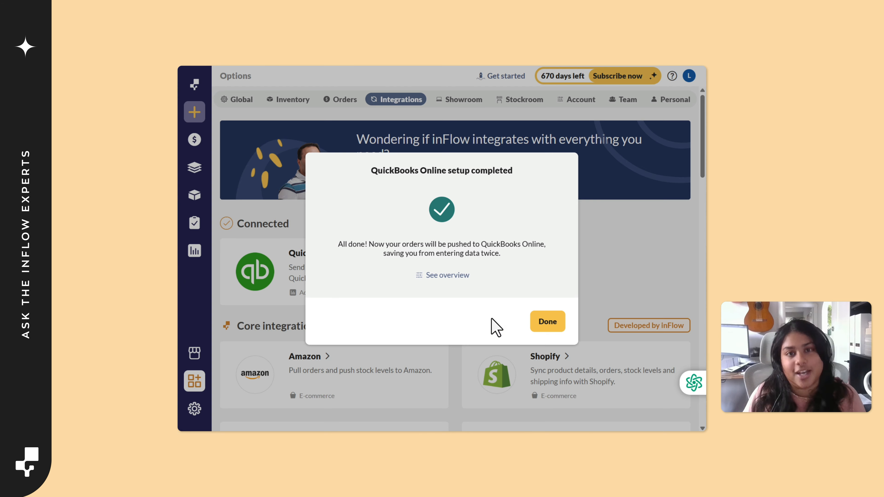
pyautogui.click(547, 322)
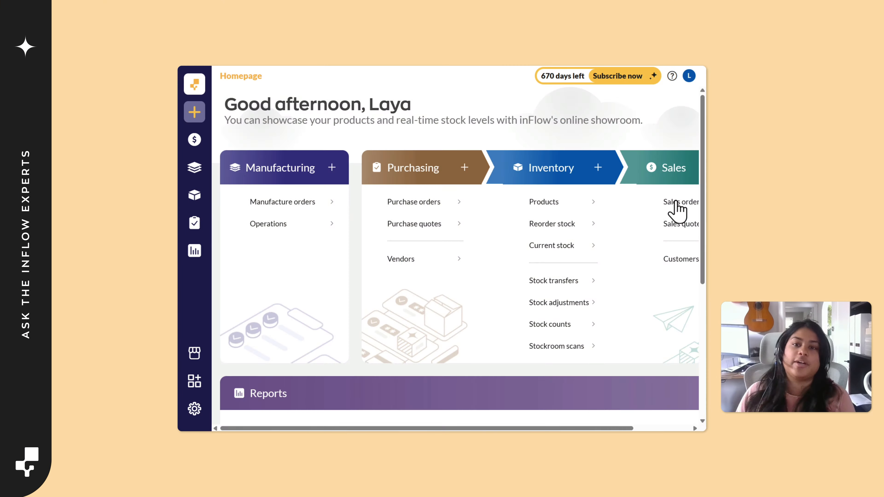
# Create a new sales order for the existing customer
pyautogui.click(672, 201)
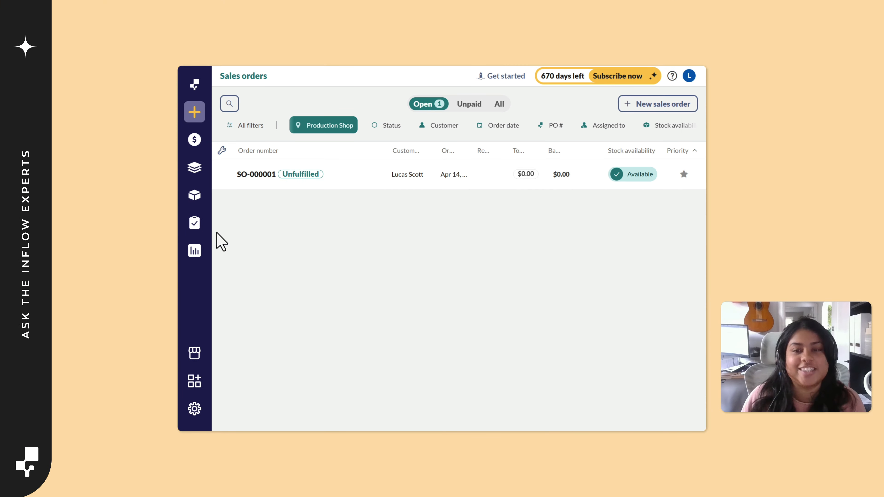
pyautogui.click(661, 106)
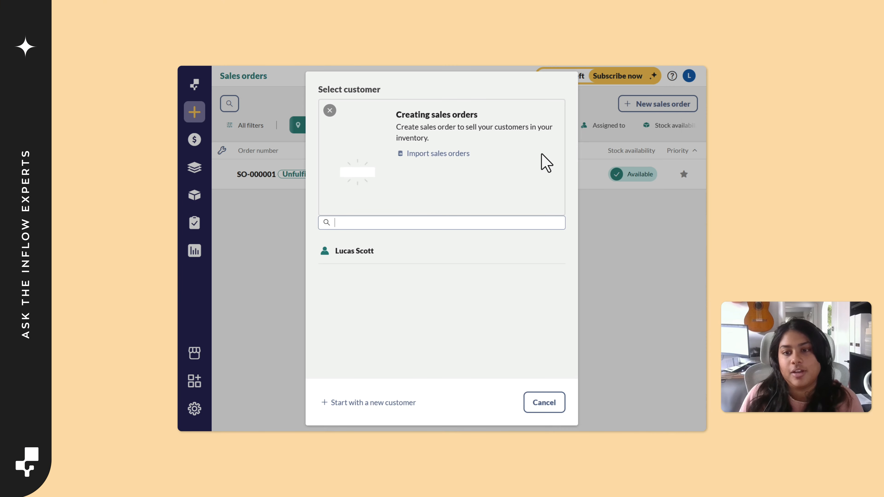
pyautogui.click(372, 260)
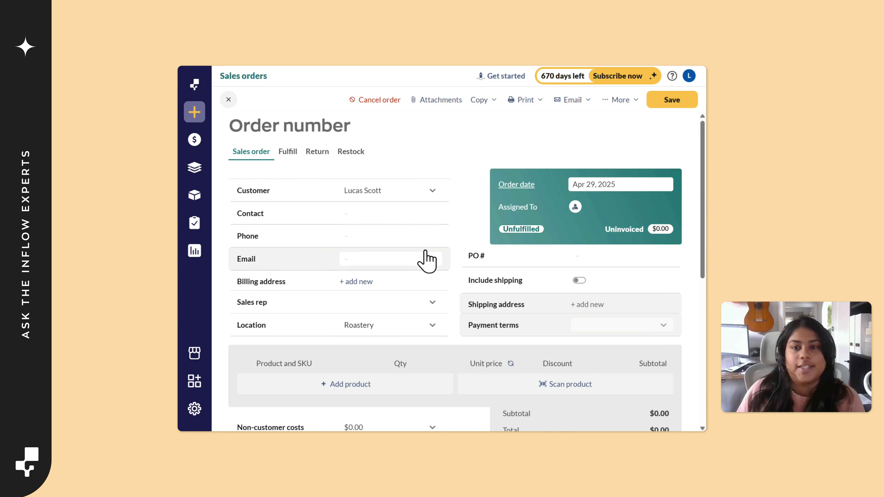
# Add the product Wooden Door - Brass Fixtures to the sales order
pyautogui.scroll(-3, 461, 209)
pyautogui.click(376, 286)
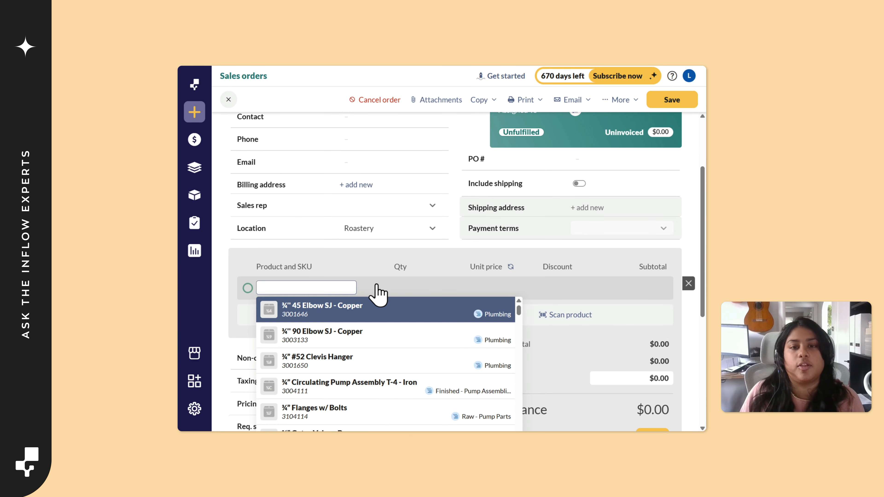
pyautogui.write('wood')
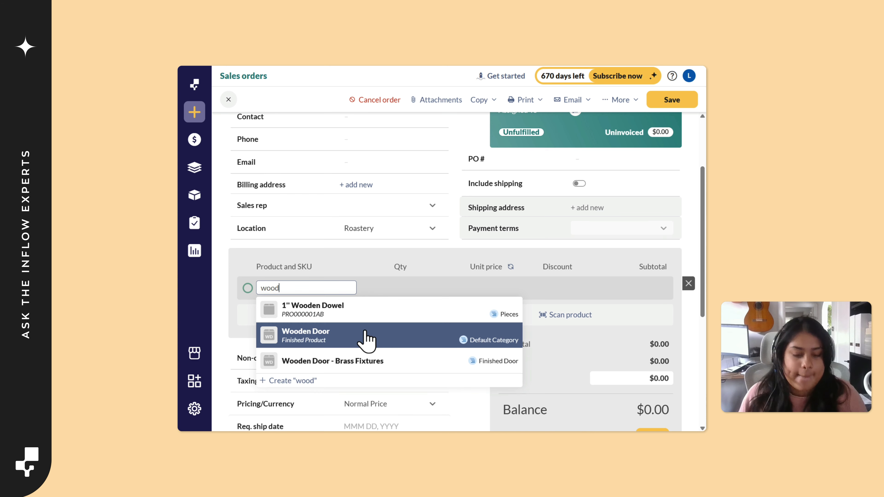
pyautogui.click(365, 361)
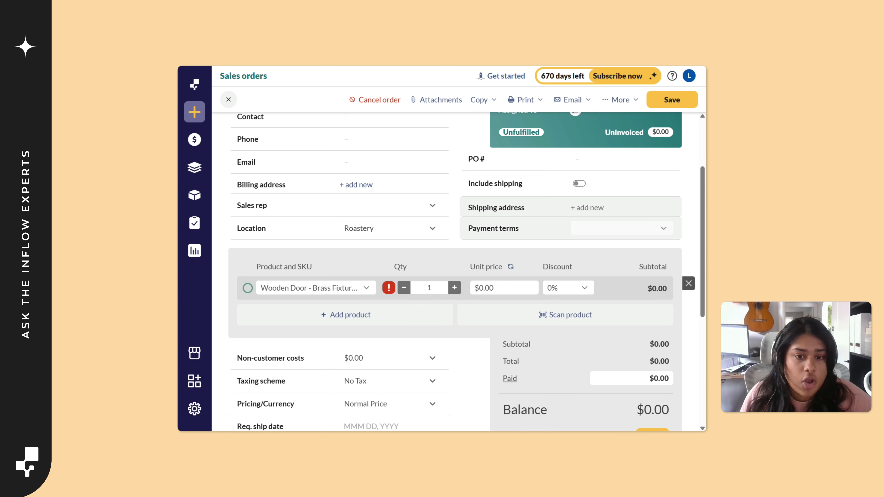
# Change the sales order's location to Production Shop and save the order
pyautogui.scroll(-2, 657, 325)
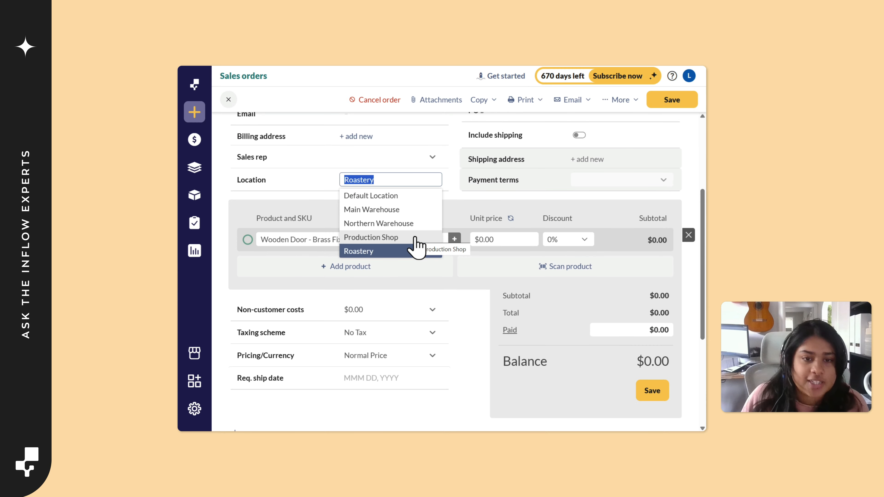
pyautogui.click(414, 237)
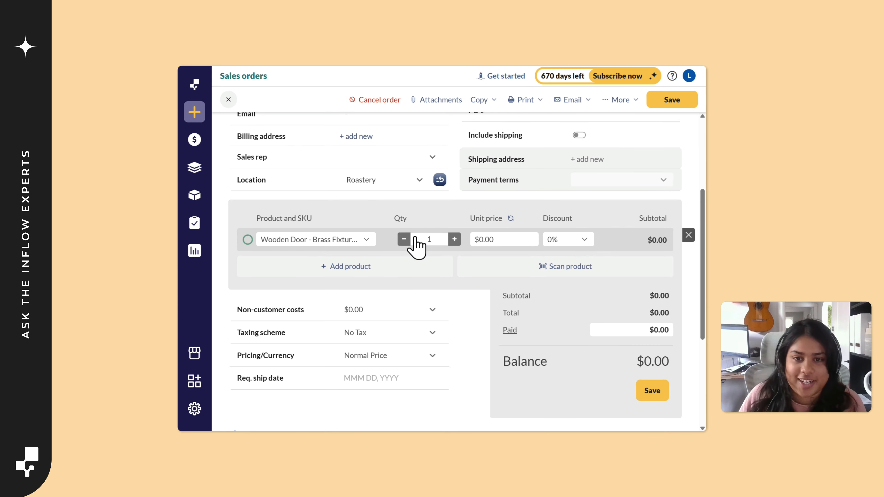
pyautogui.click(670, 107)
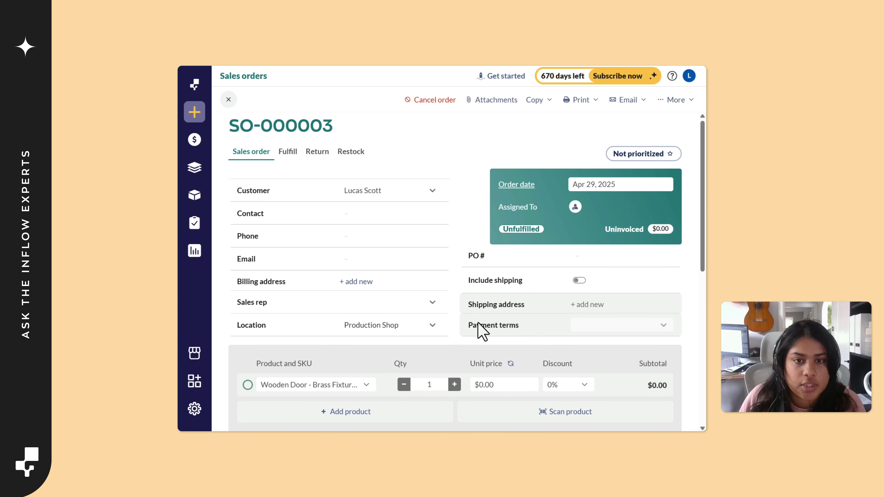
# Set the wooden door's unit price to $150
pyautogui.scroll(-3, 478, 324)
pyautogui.click(484, 288)
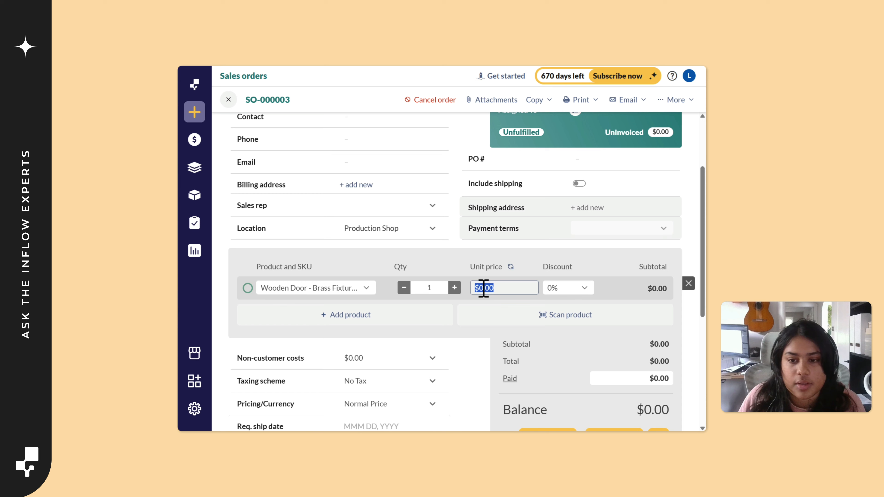
pyautogui.write('150')
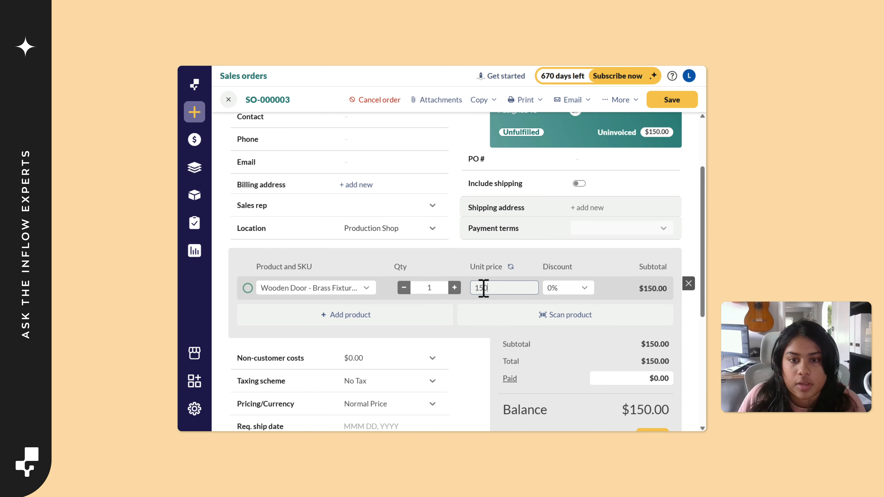
pyautogui.click(514, 356)
# Turn on Include shipping for the sales order
pyautogui.scroll(-3, 551, 360)
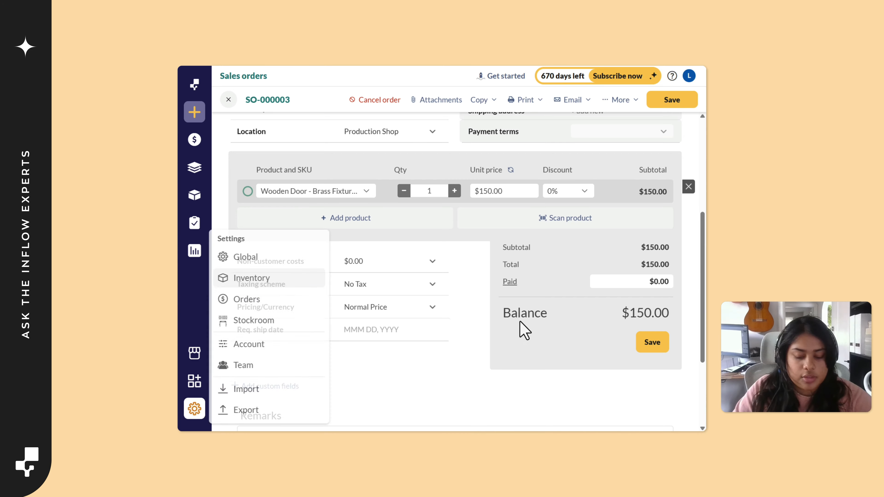
pyautogui.scroll(6, 572, 270)
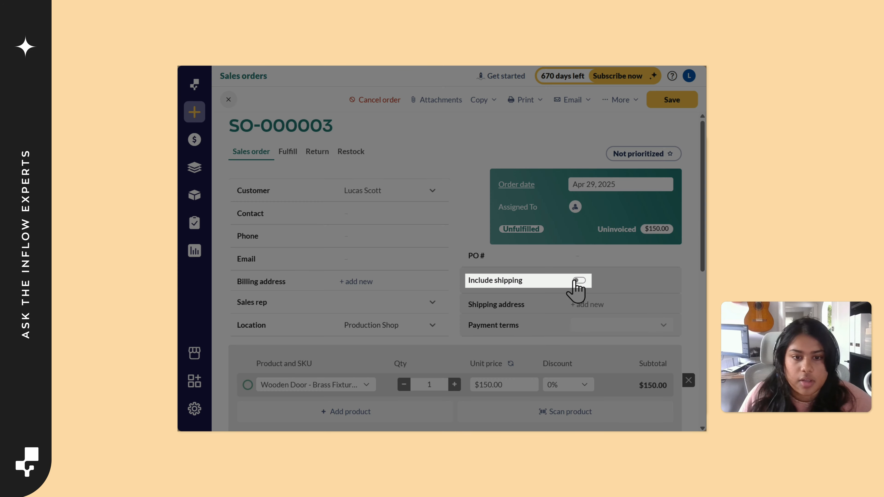
pyautogui.click(579, 281)
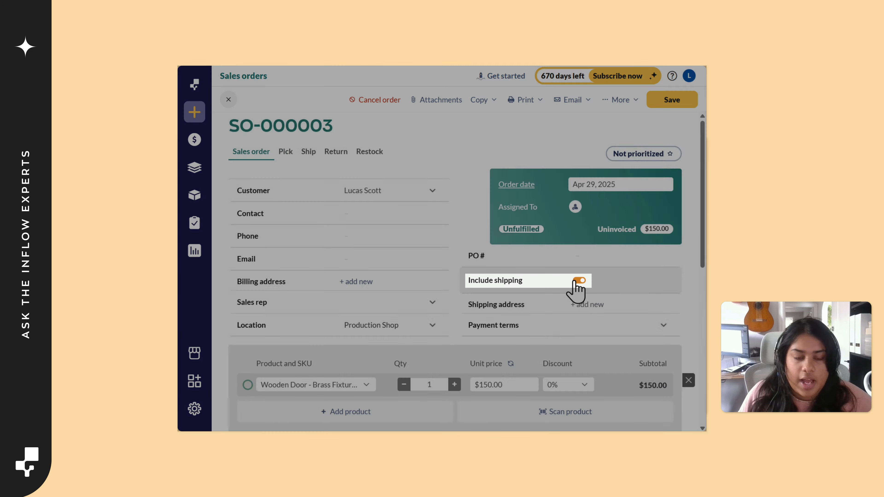
# Set the sales order's freight charge to $35
pyautogui.scroll(-5, 582, 291)
pyautogui.click(658, 264)
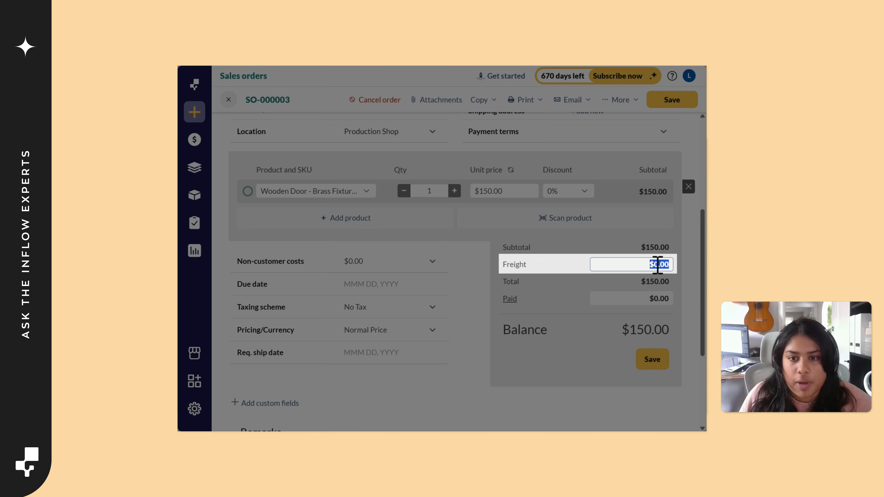
pyautogui.write('35')
pyautogui.press('Return')
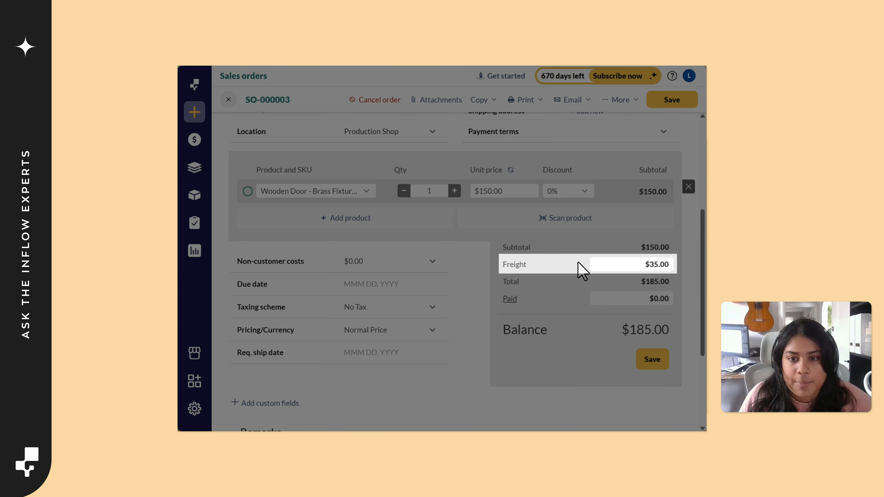
# Save the sales order and mark it as invoiced
pyautogui.click(668, 105)
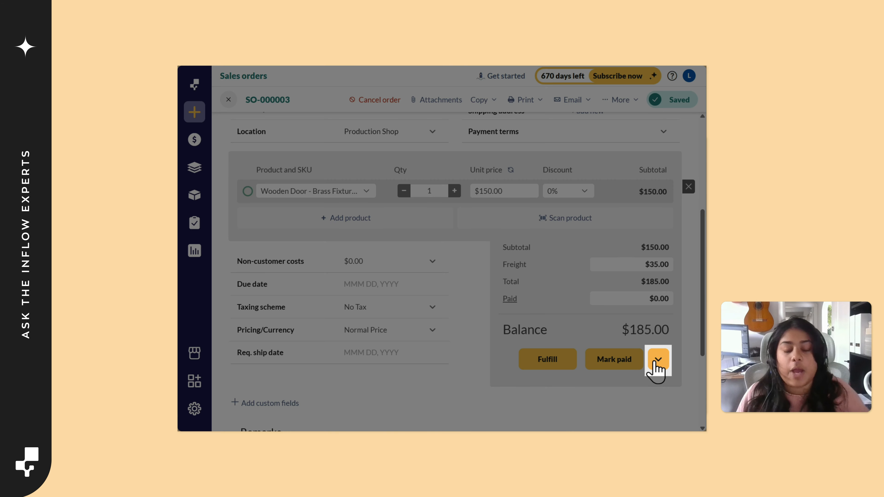
pyautogui.click(657, 362)
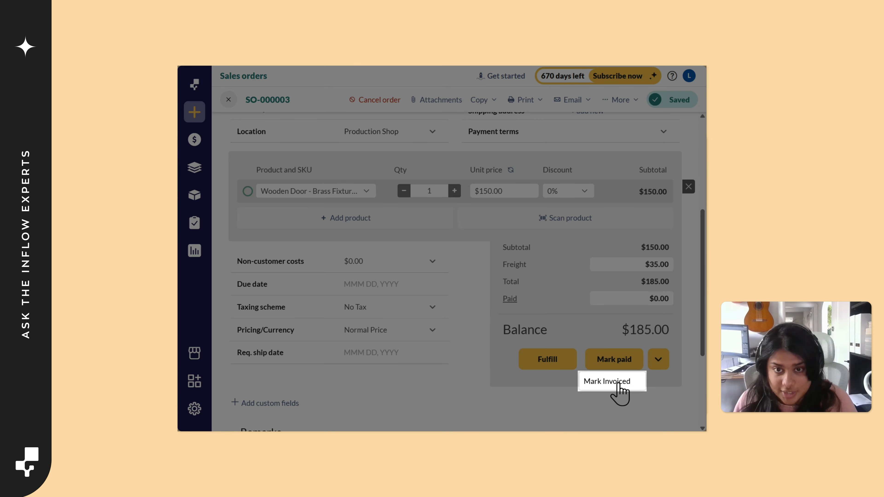
pyautogui.click(616, 383)
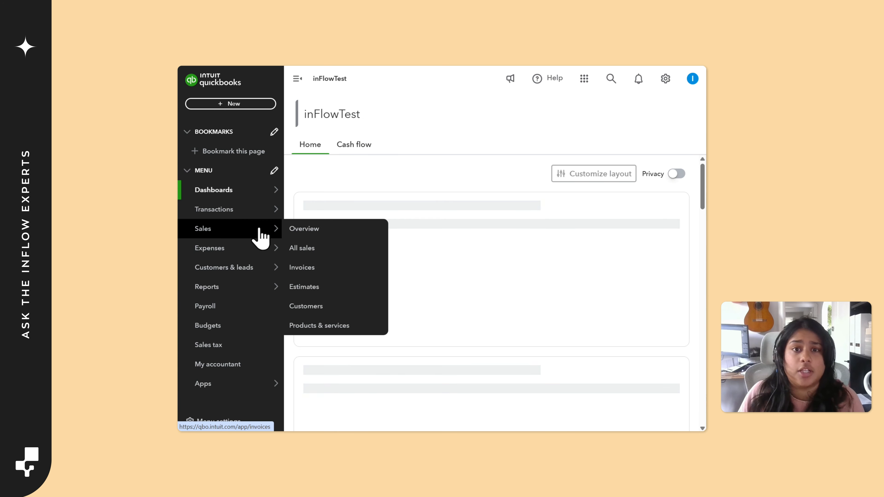
# Switch to QuickBooks Online, open the sales invoices list, and check the amount and status of the invoice dated 29/4/25
pyautogui.moveTo(257, 231)
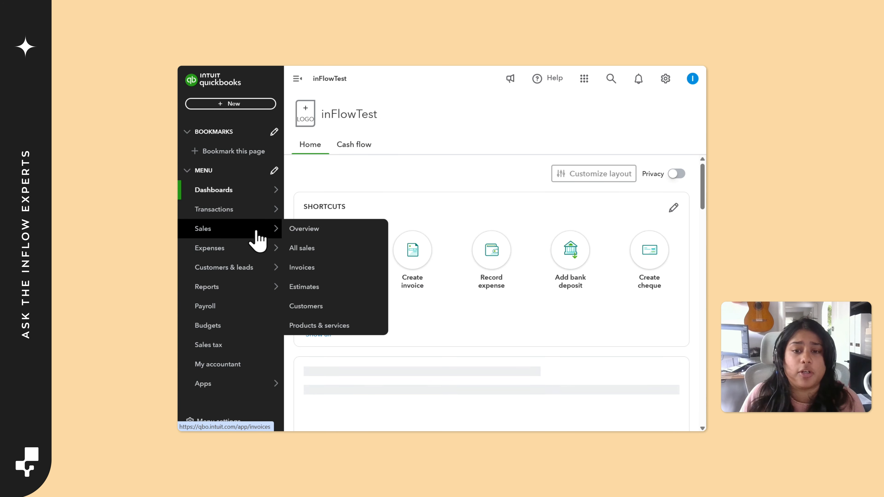
pyautogui.click(309, 274)
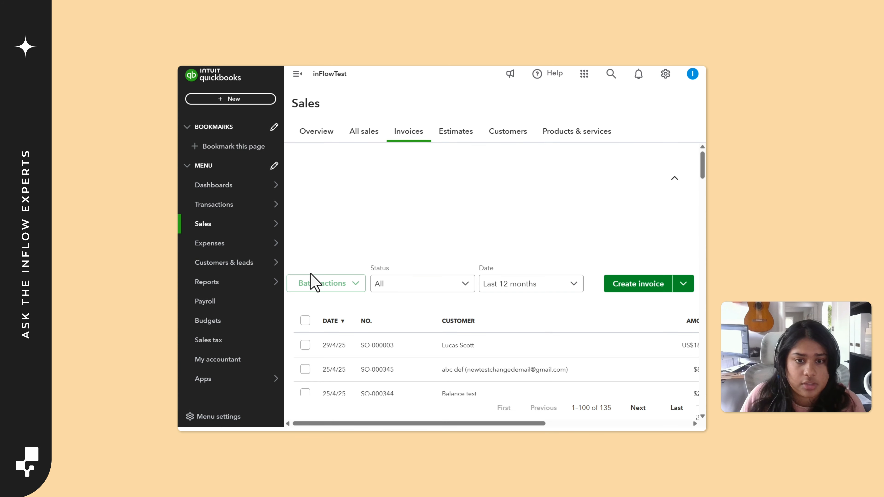
pyautogui.scroll(-1, 313, 278)
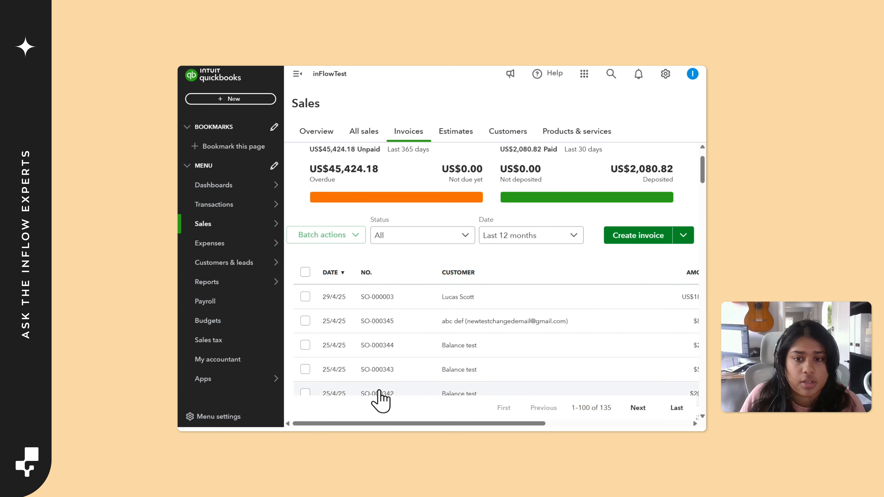
pyautogui.moveTo(381, 422); pyautogui.dragTo(516, 415)
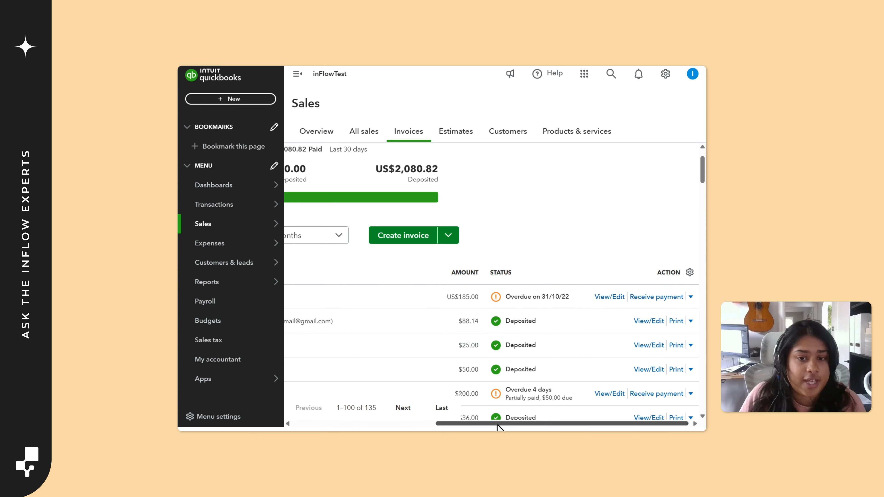
pyautogui.moveTo(497, 423); pyautogui.dragTo(354, 423)
# Open the details of the invoice dated 29/4/25 and review its invoice activity
pyautogui.click(342, 301)
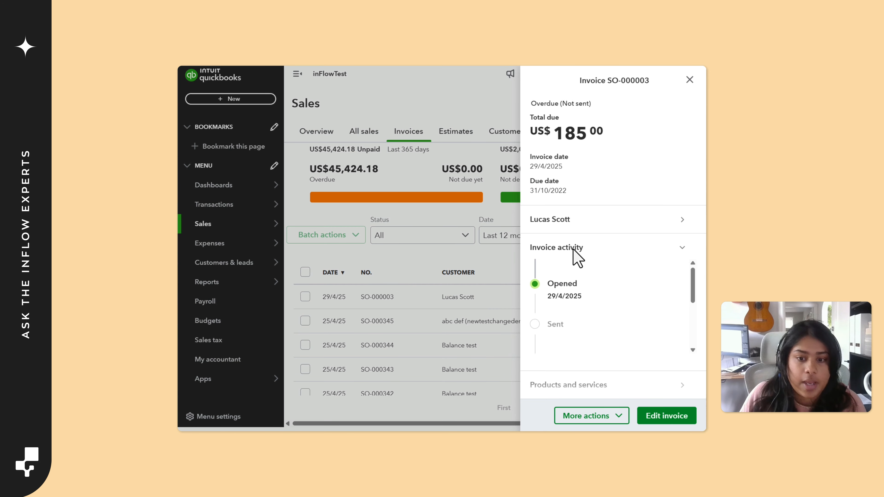
pyautogui.scroll(-3, 608, 349)
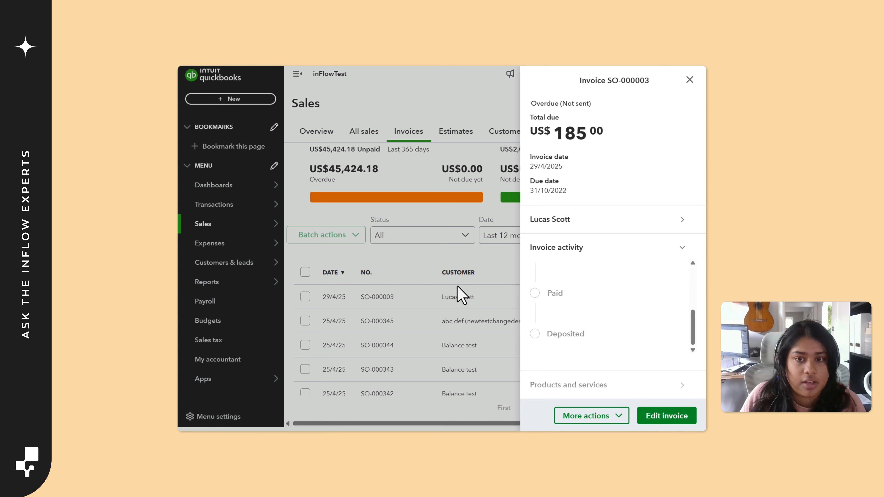
pyautogui.scroll(3, 599, 278)
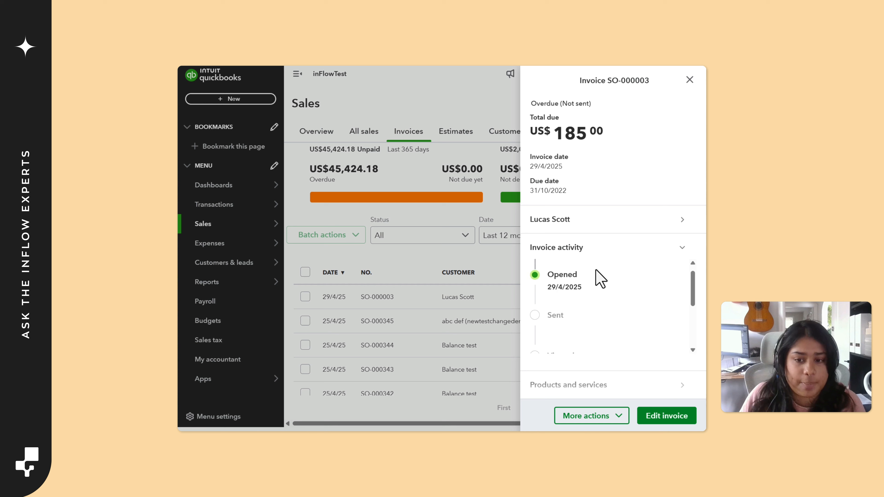